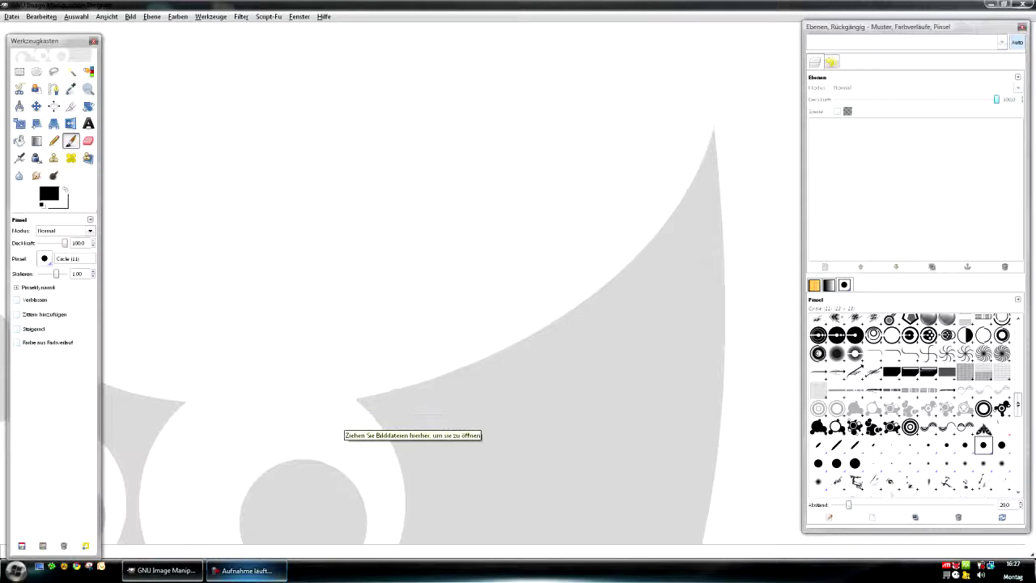
Create a new blank image from the 1024x768 template under Vorlagen
click(11, 16)
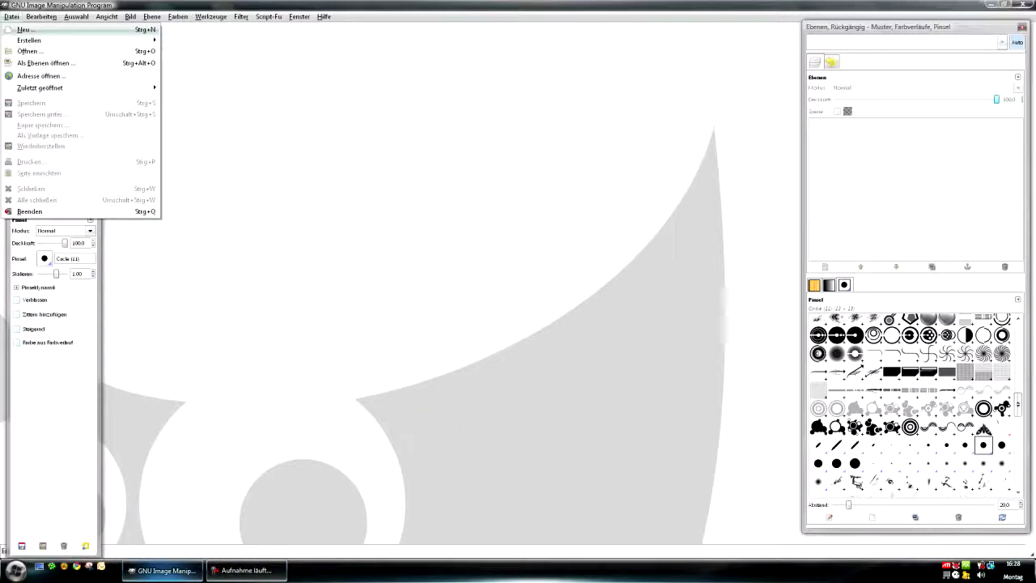
click(24, 29)
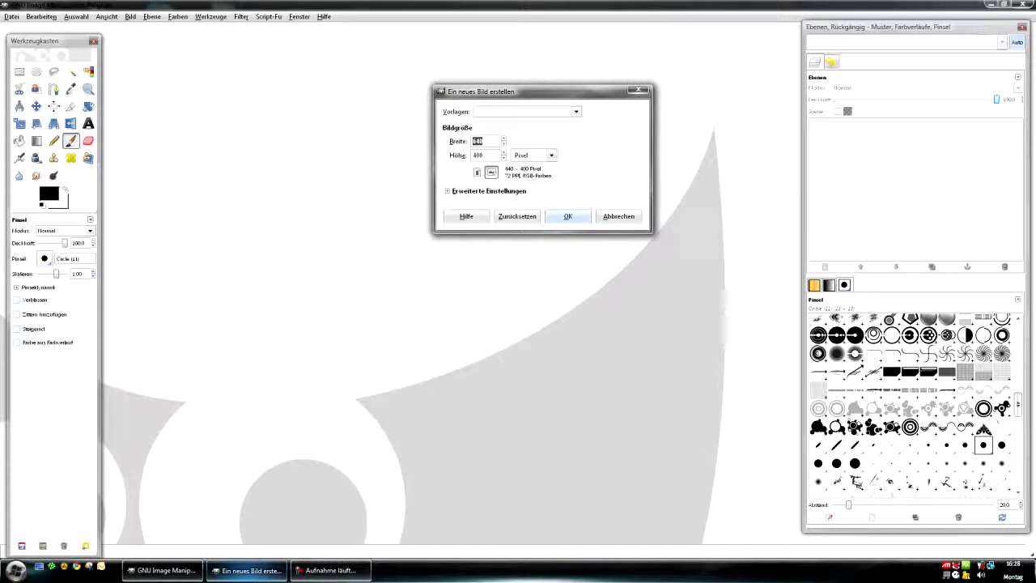
click(576, 111)
click(499, 149)
key(Return)
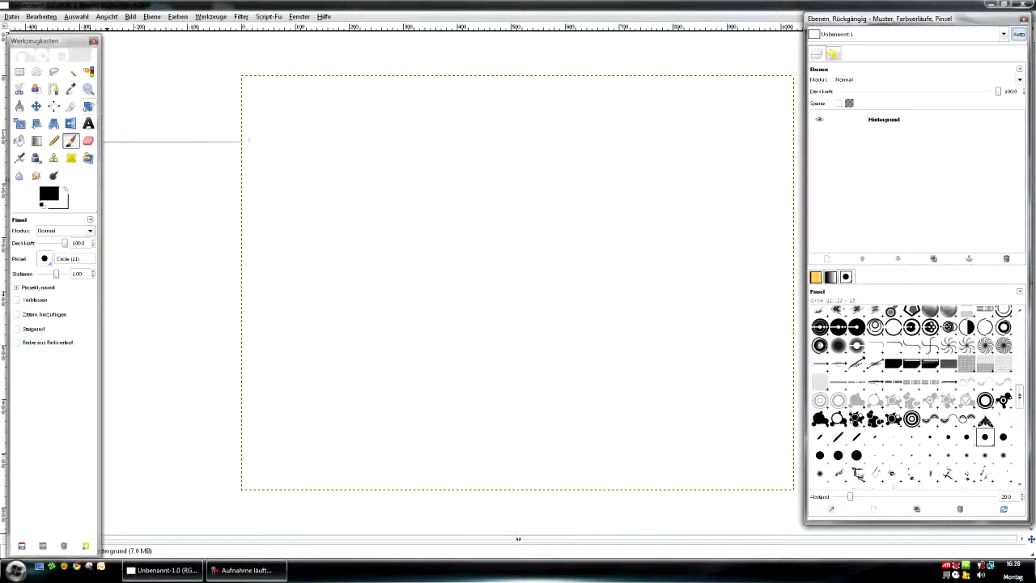
Draw a canvas-sized text box and type 'Gimp Gimp Gimp Gimp'
click(88, 123)
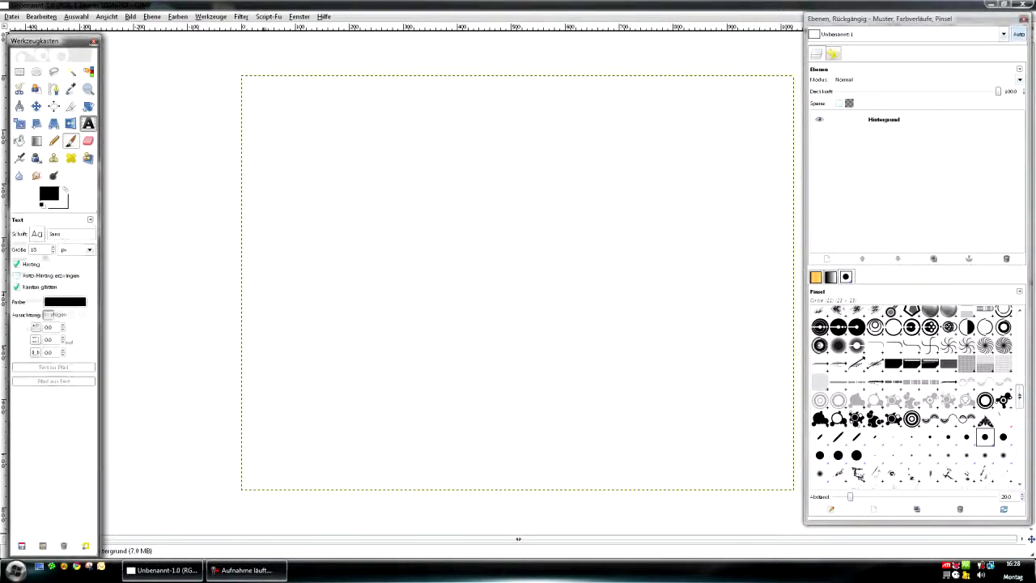
key(Tab)
drag(241, 75, 790, 486)
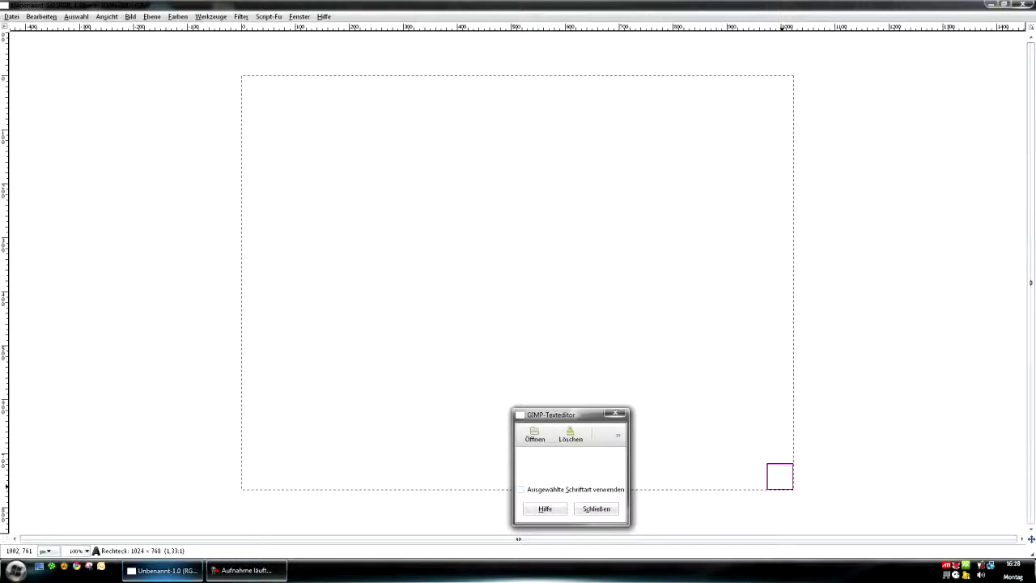
text(Gimp)
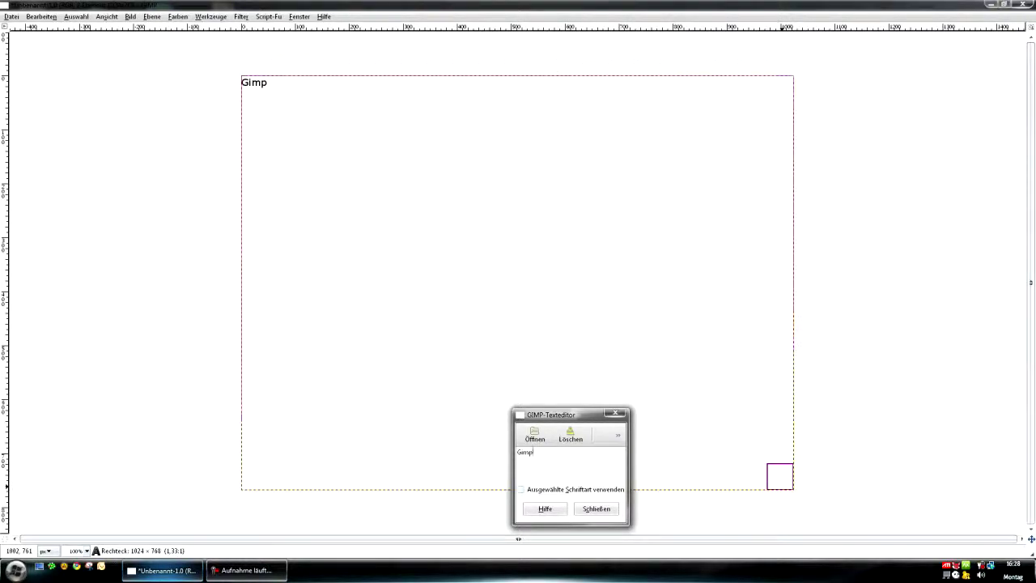
text( Gimp Gimp Gim)
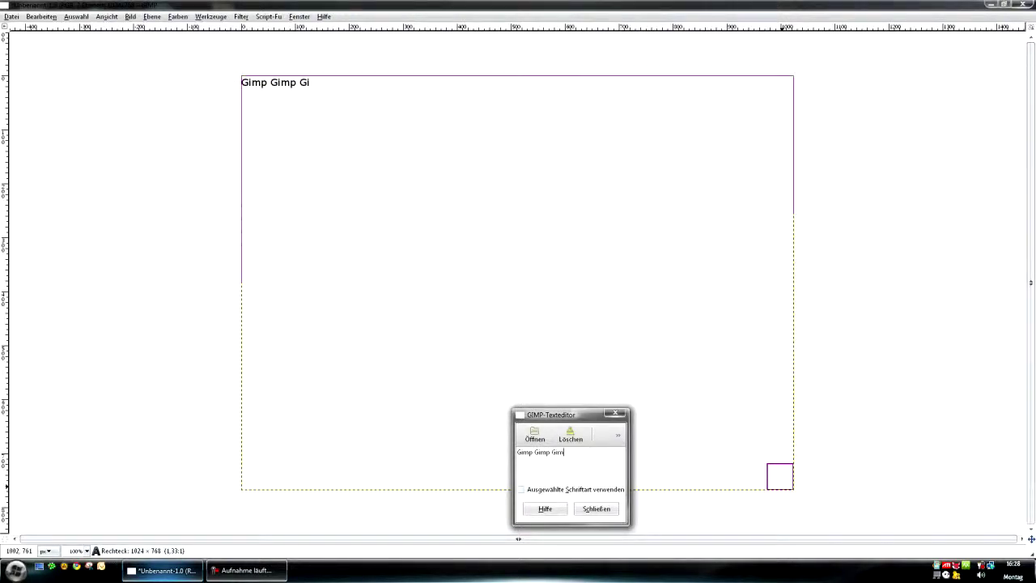
text(p)
Copy the line of Gimp words and paste it twice at the end
key(ctrl+shift+Left)
key(ctrl+shift+Left)
key(ctrl+shift+Left)
key(ctrl+shift+Left)
key(Home)
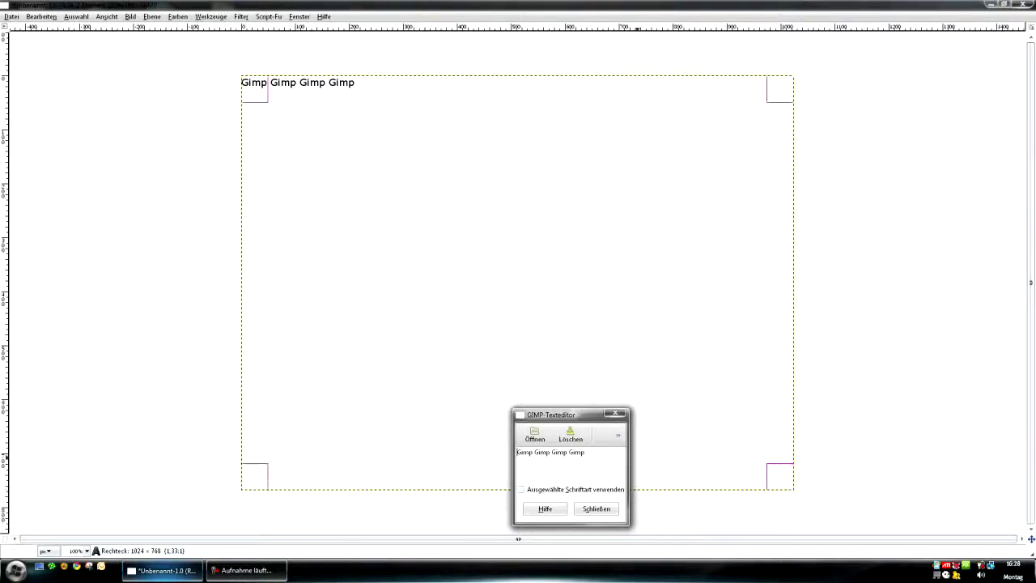
key(ctrl+shift+Left)
key(ctrl+shift+Left)
key(ctrl+shift+Left)
key(ctrl+shift+Left)
key(ctrl+c)
key(End)
key(ctrl+v)
key(ctrl+v)
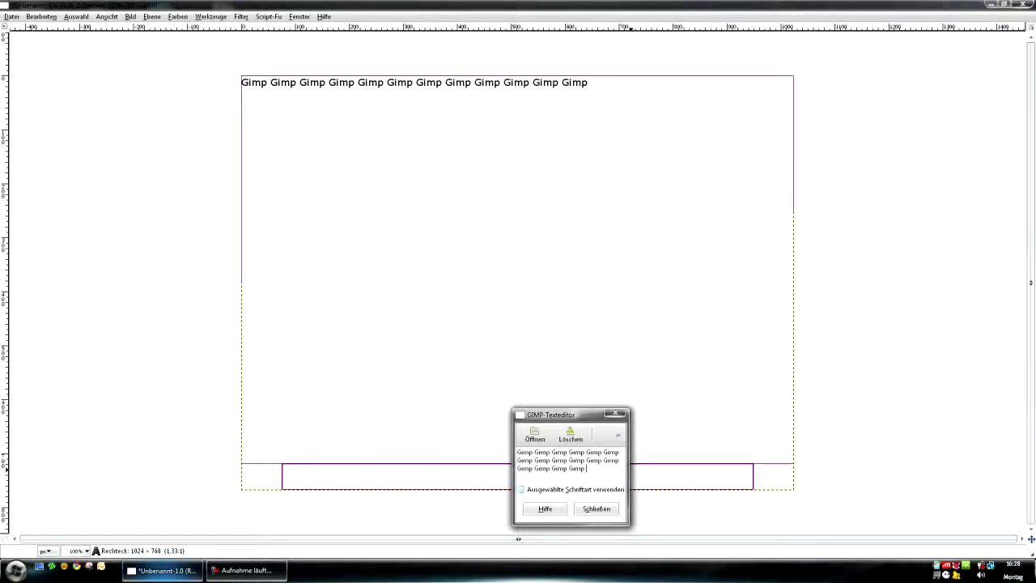
key(ctrl+v)
key(ctrl+v)
key(ctrl+v)
key(ctrl+v)
key(ctrl+v)
key(ctrl+v)
key(ctrl+v)
key(ctrl+v)
key(ctrl+v)
key(ctrl+v)
key(ctrl+v)
key(ctrl+v)
key(ctrl+v)
key(ctrl+v)
key(ctrl+v)
key(ctrl+v)
key(ctrl+v)
key(ctrl+v)
key(ctrl+v)
key(ctrl+v)
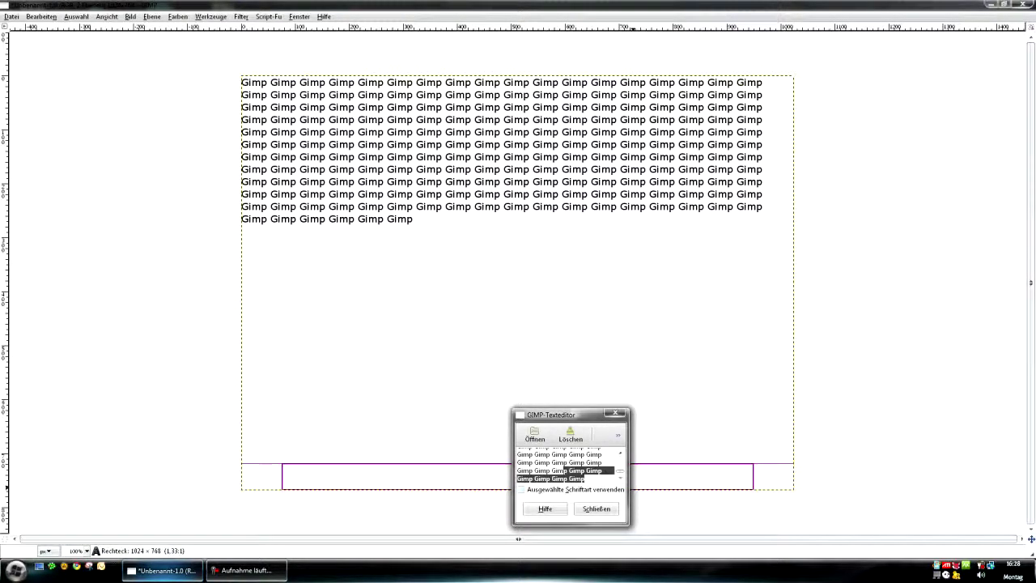
Paste another copy of the Gimp rows, enlarge the text box to 1098×786, and finish editing
drag(577, 479, 516, 450)
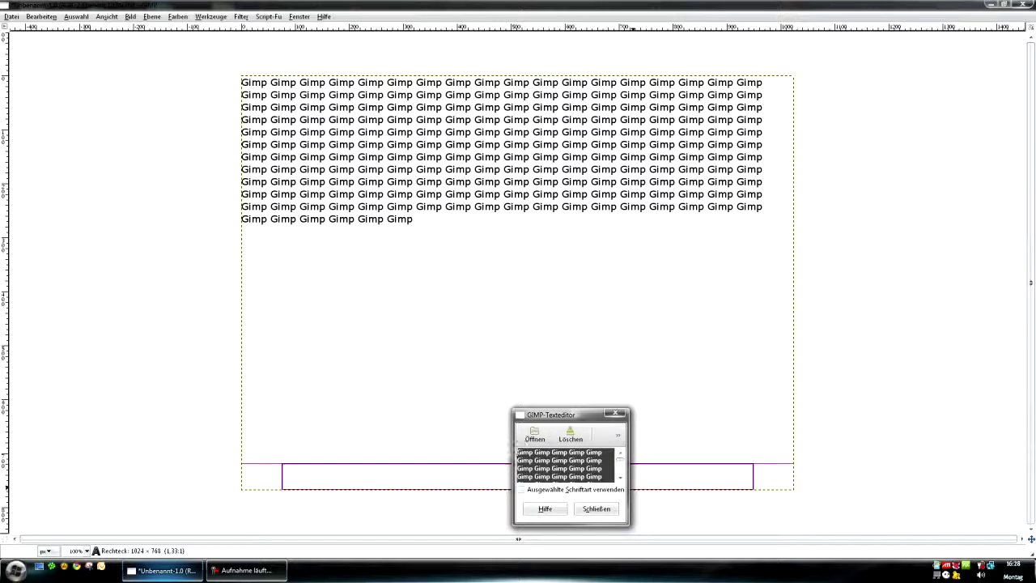
scroll(567, 465, down, 2)
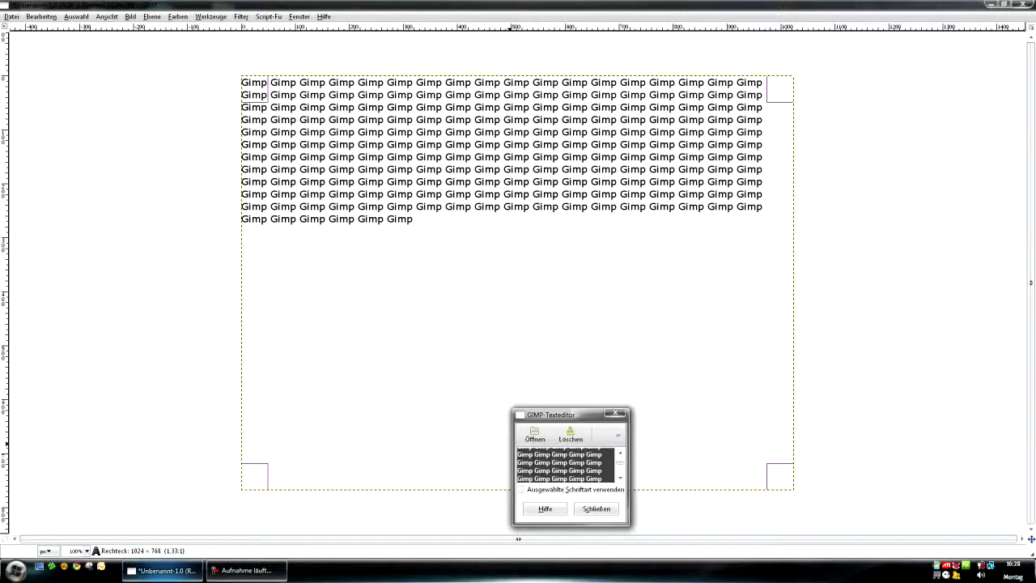
scroll(559, 465, up, 1)
scroll(559, 465, up, 1)
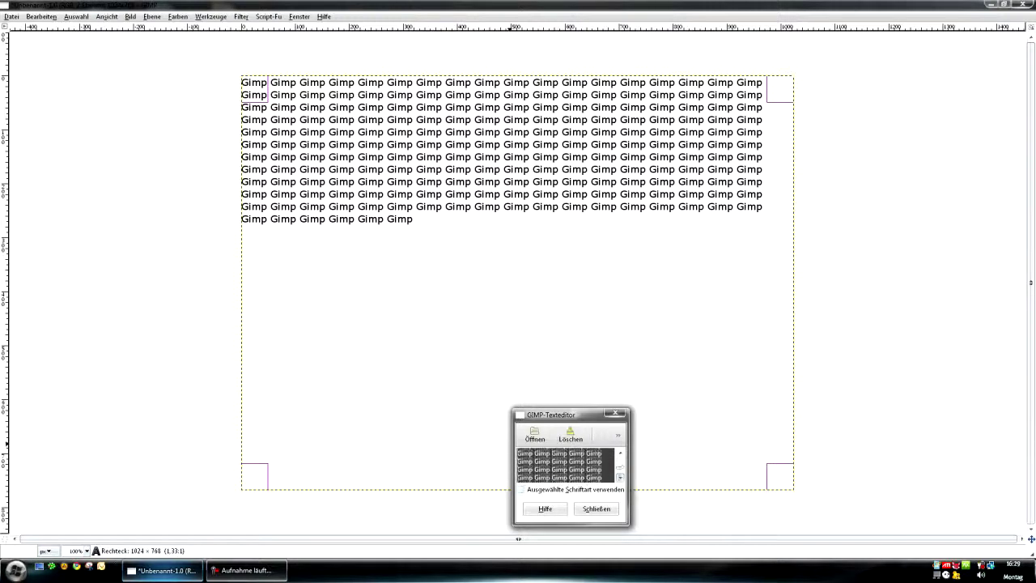
scroll(559, 465, down, 1)
key(Right)
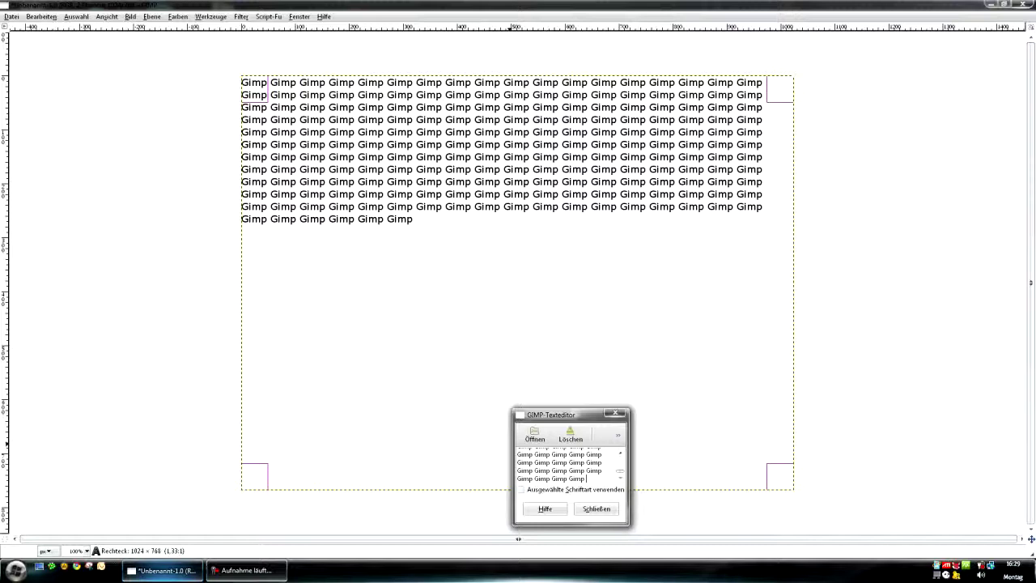
key(ctrl+v)
key(ctrl+v)
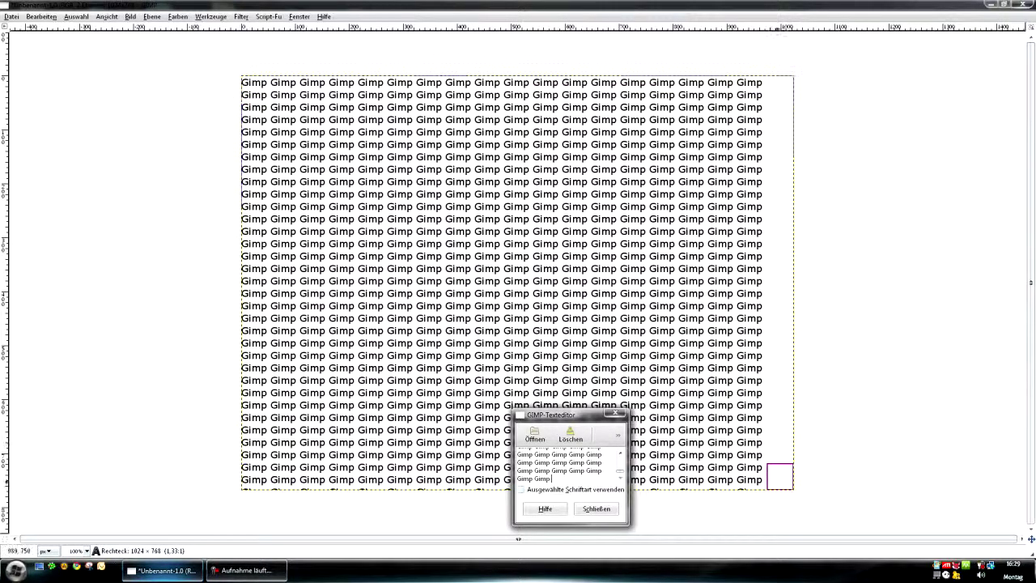
drag(780, 476, 840, 490)
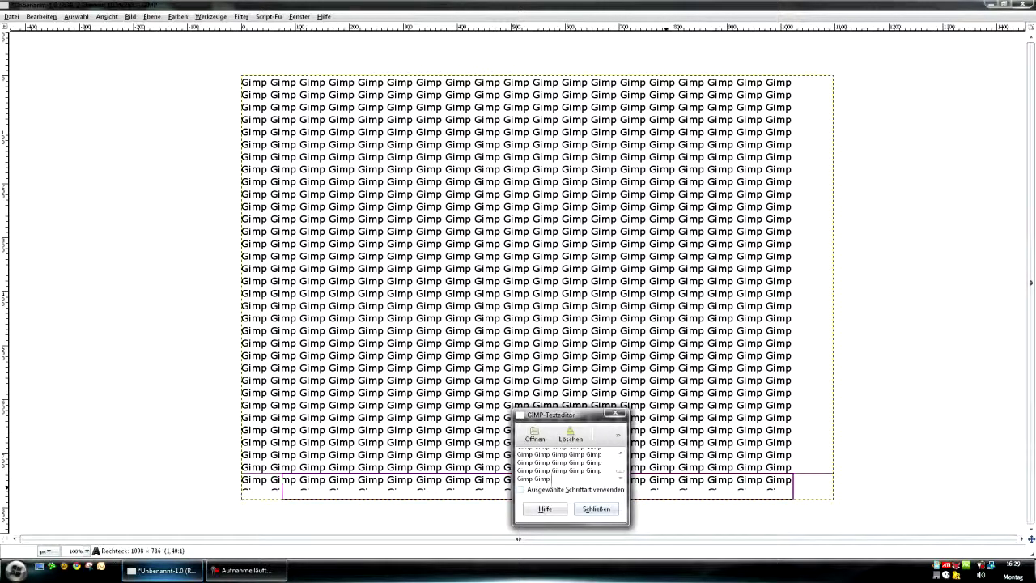
key(Tab)
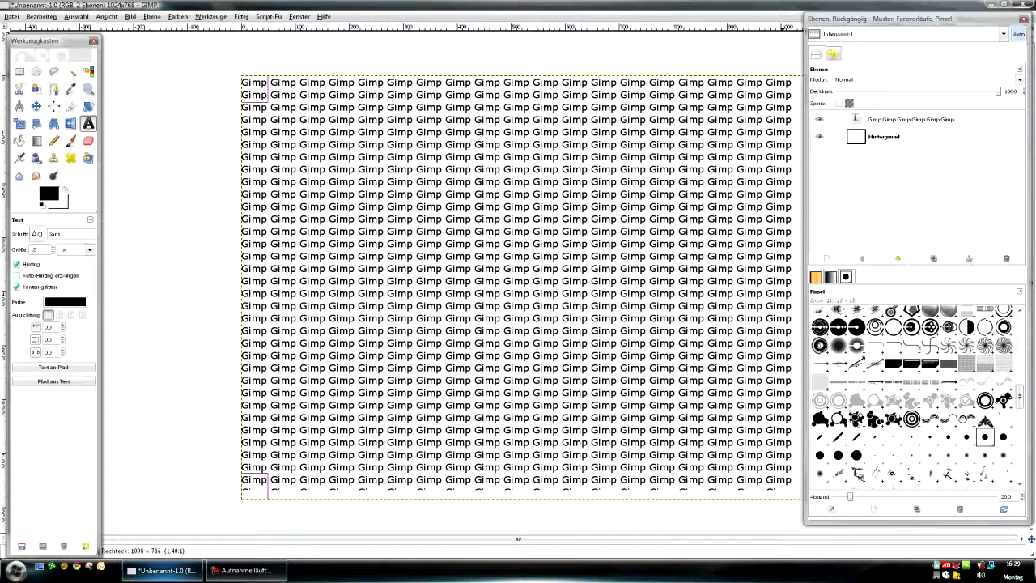
Draw a second text box over the pattern containing the single word Gimp, and start enlarging it
key(shift+ctrl+n)
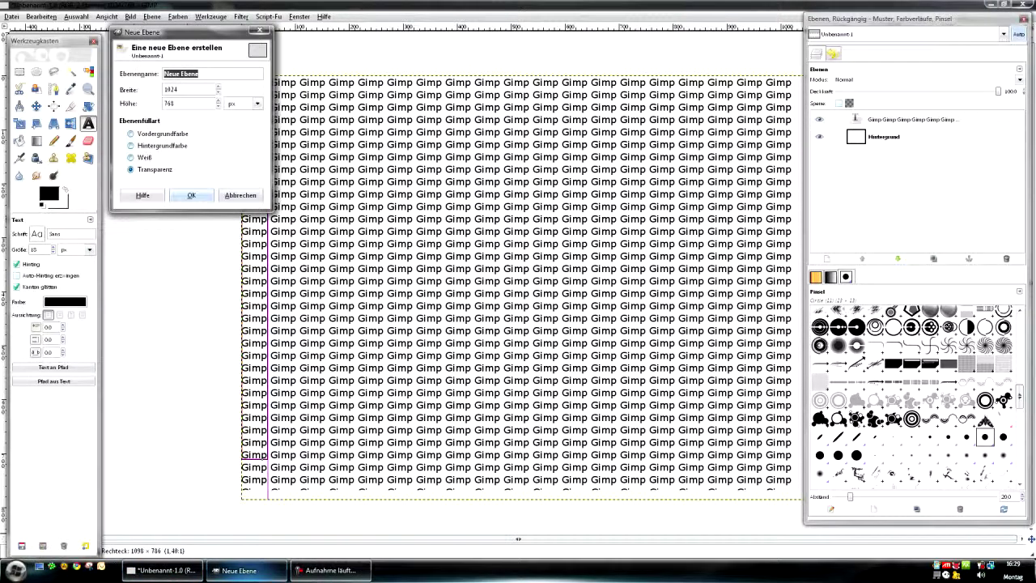
key(Escape)
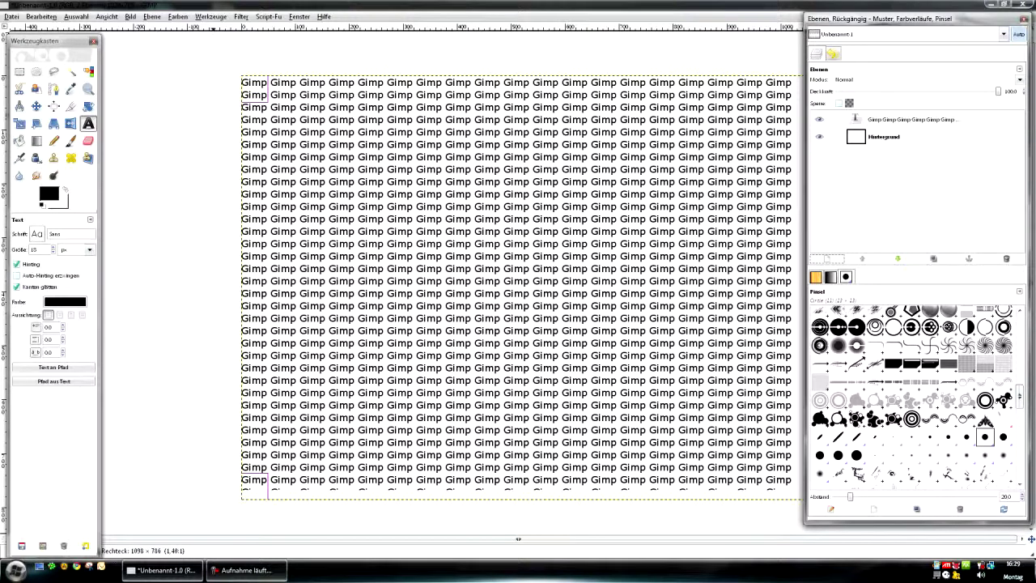
key(Tab)
mouse_move(217, 108)
mouse_down()
mouse_move(827, 351)
mouse_move(888, 464)
mouse_up()
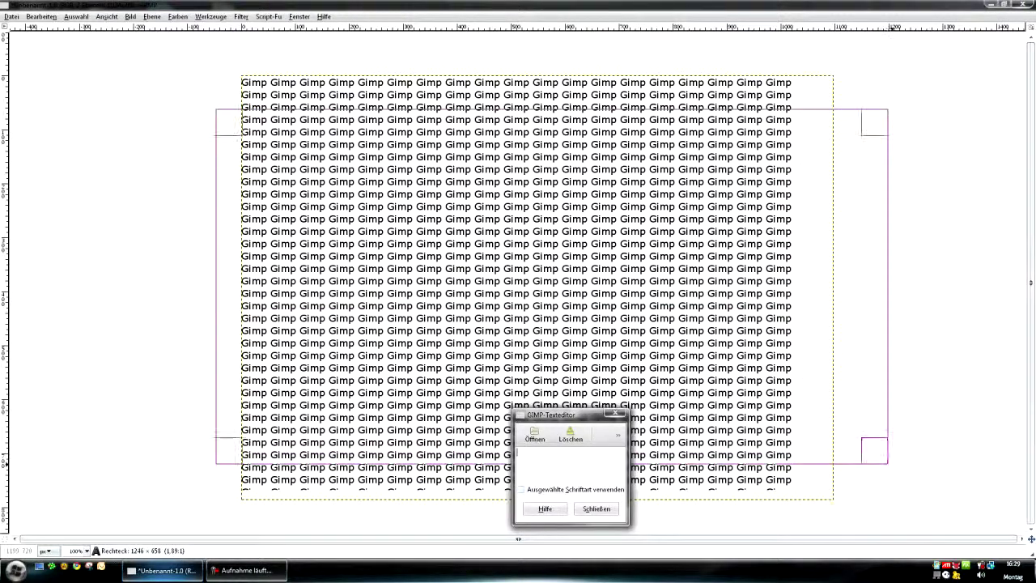
text(Gim)
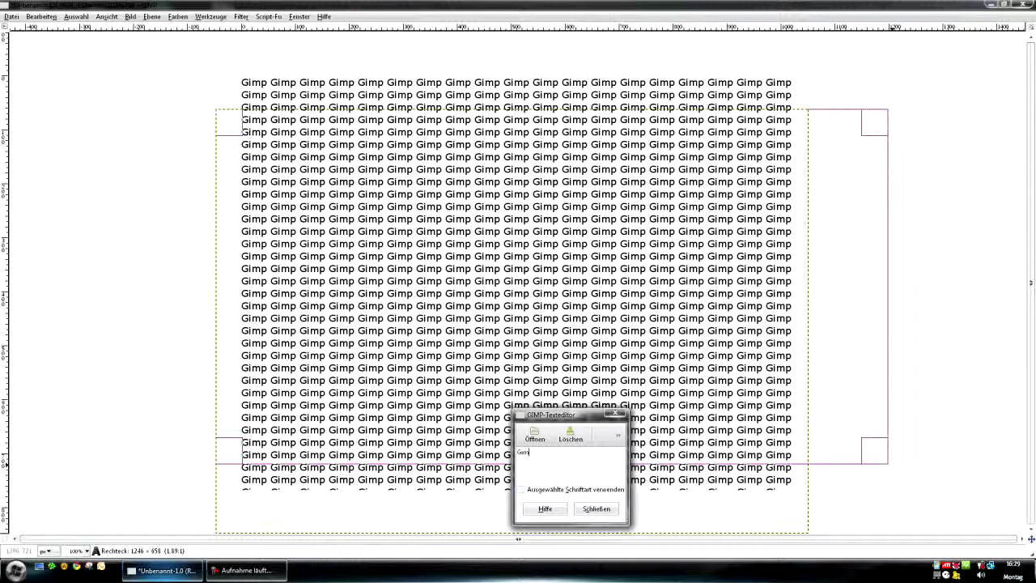
text(ppp)
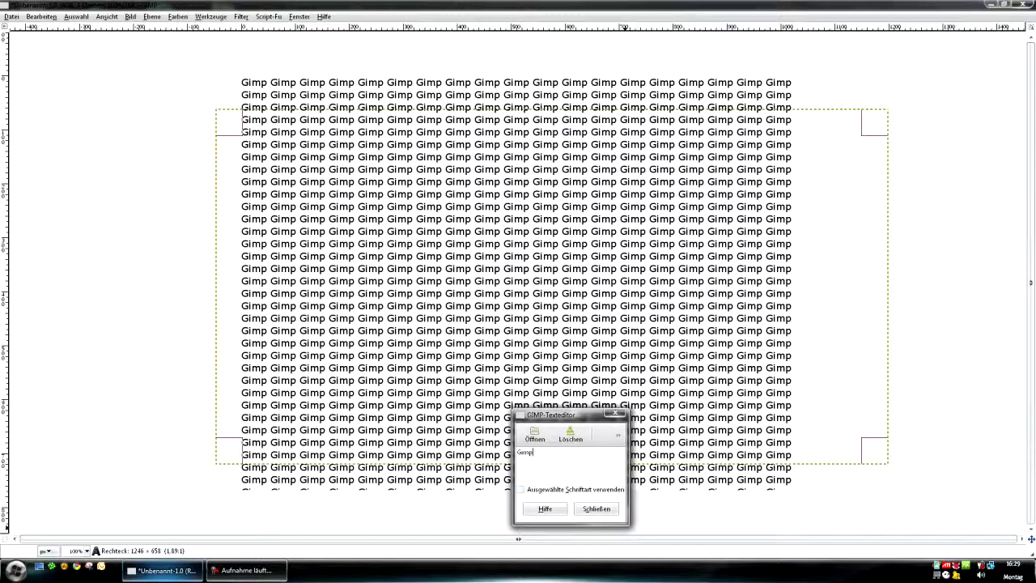
click(597, 509)
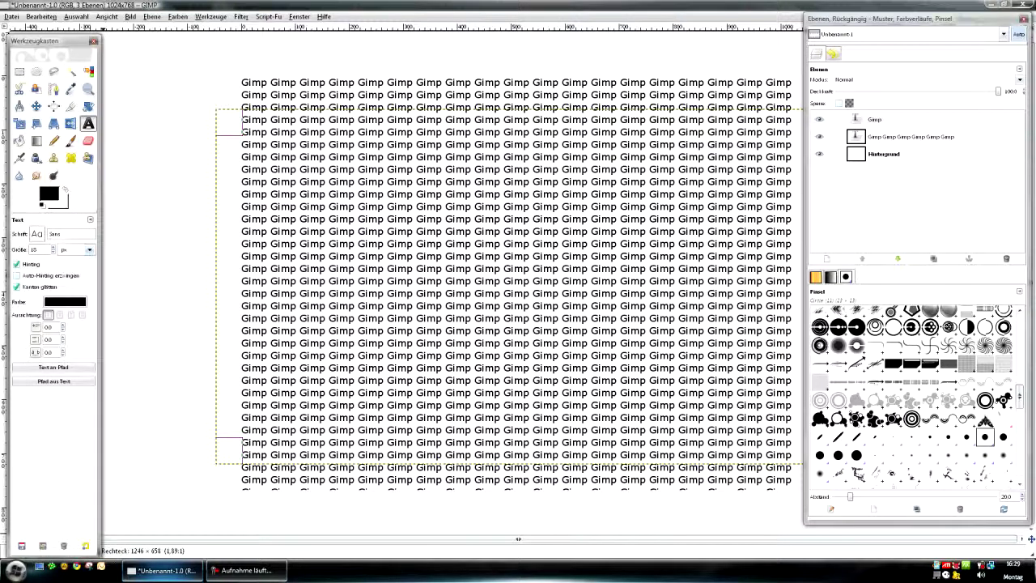
click(244, 121)
Adjust the big text's size and retype it as uppercase GIMP
key(Up)
key(Up)
key(Up)
key(Up)
key(Up)
key(Up)
key(Up)
key(Up)
key(Up)
key(Up)
key(Up)
key(Up)
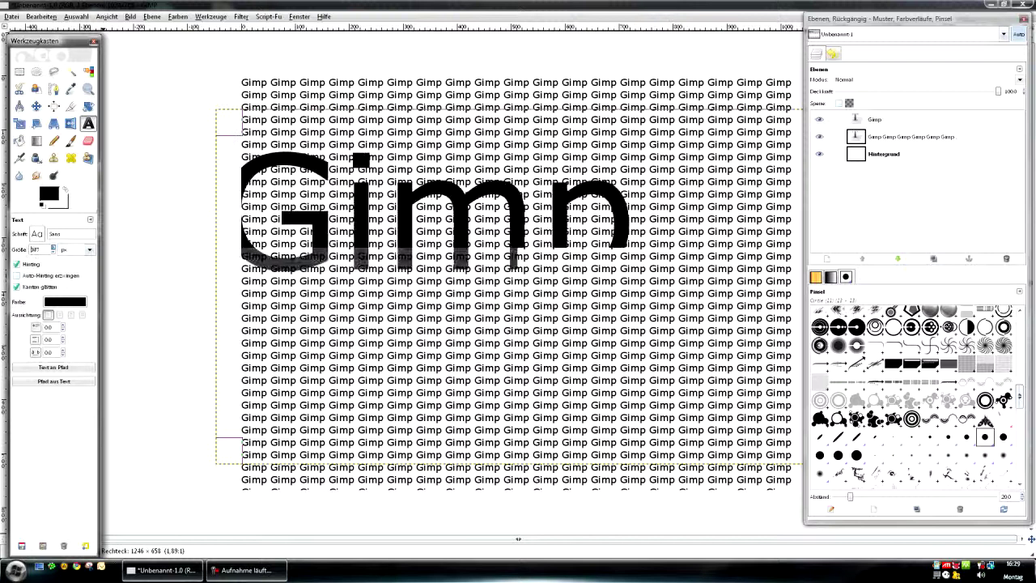
key(Up)
key(Up)
key(Up)
key(Up)
key(Up)
key(Up)
key(Up)
key(Up)
key(Up)
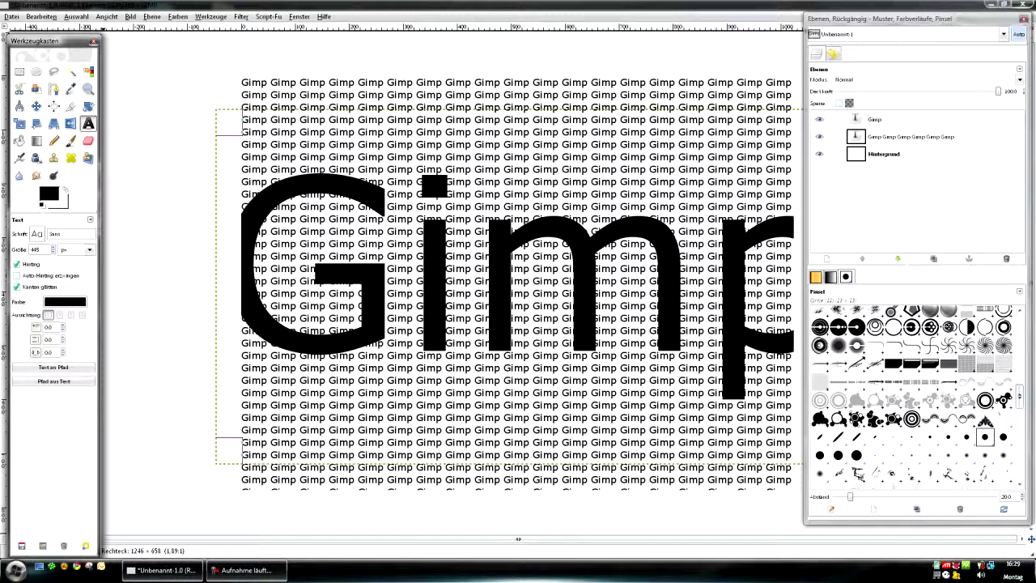
key(Down)
key(Down)
key(Down)
key(Down)
key(Tab)
click(404, 299)
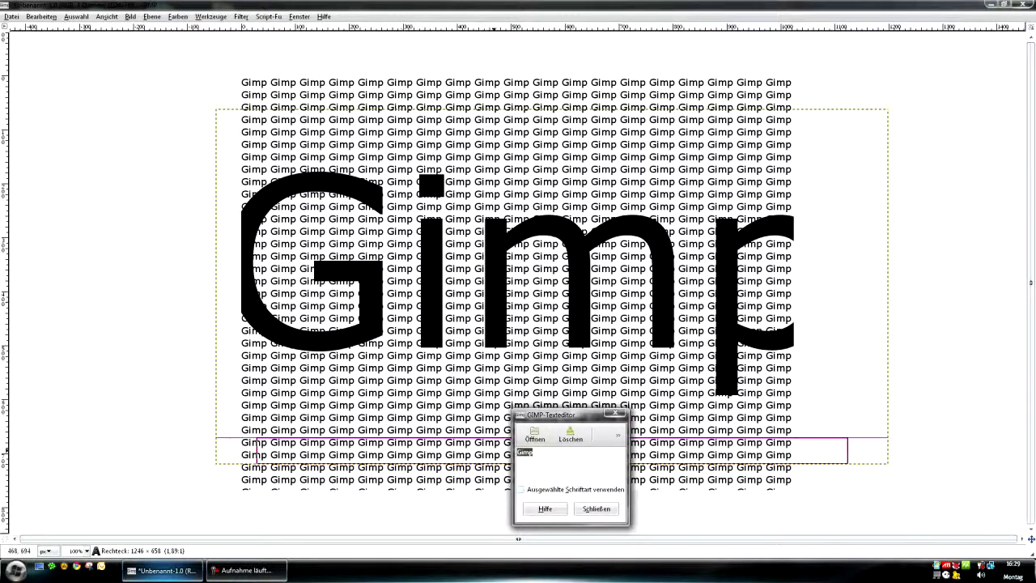
text(GIMP)
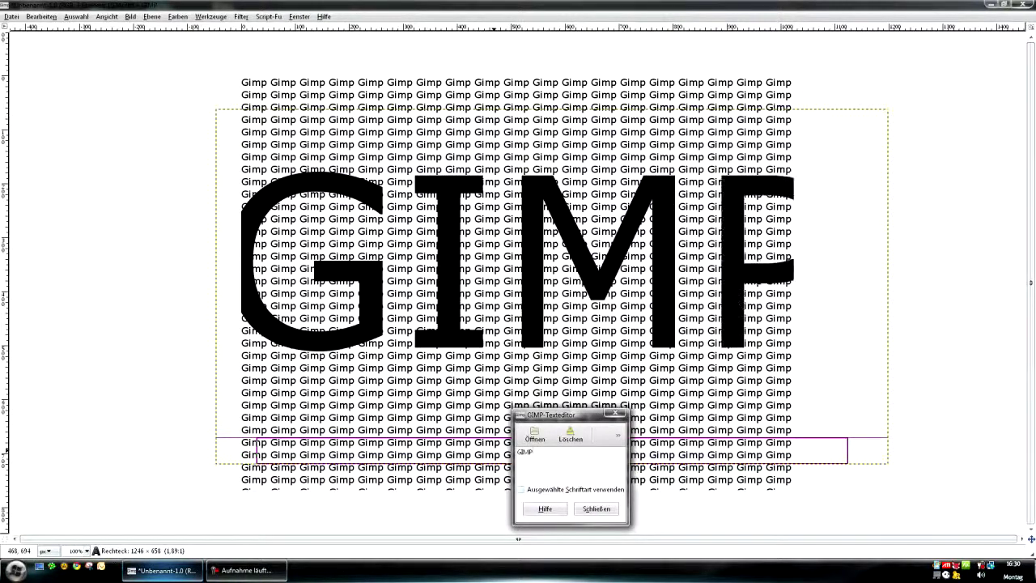
key(Tab)
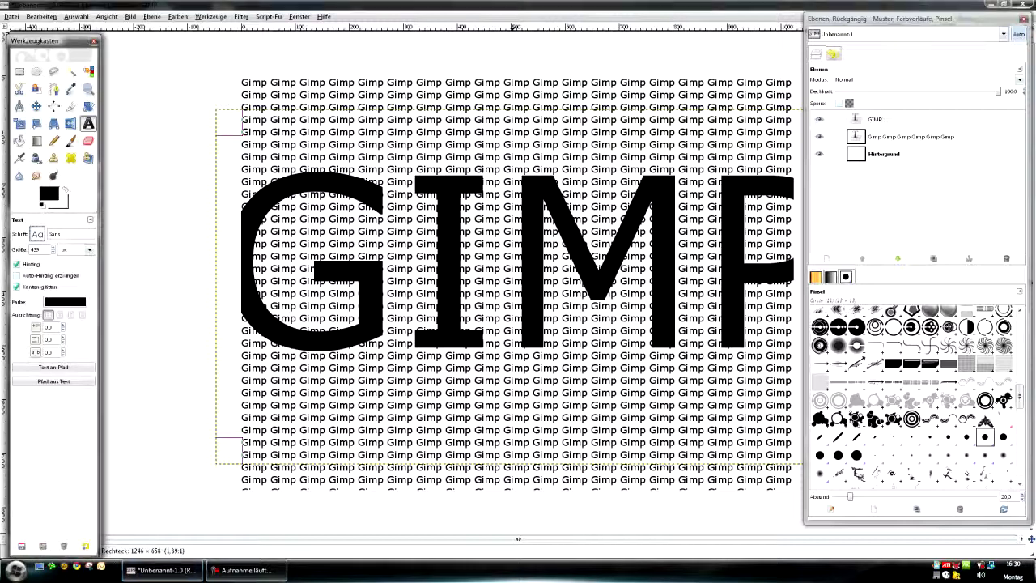
Set the GIMP lettering to Rockwell Extra Bold and shrink it to about 319
click(37, 233)
scroll(77, 308, up, 3)
scroll(77, 307, up, 3)
double_click(77, 318)
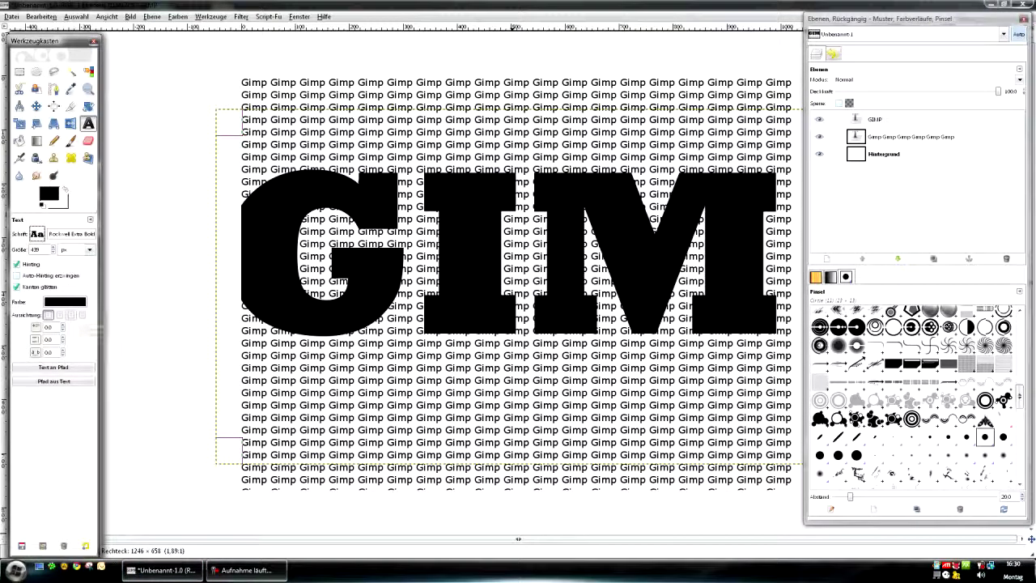
key(Down)
key(Down)
key(Down)
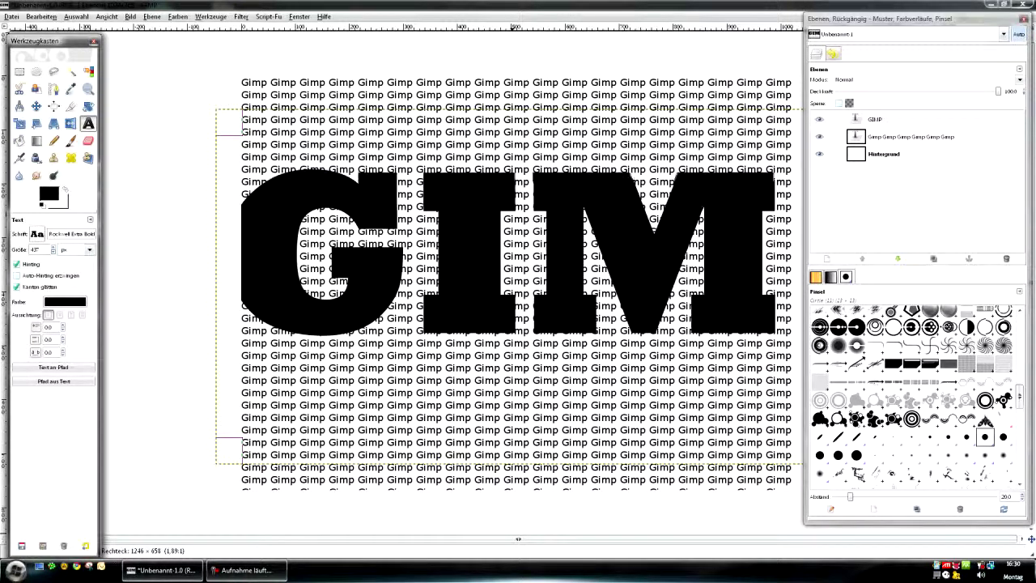
key(Down)
key(Down)
key(Down)
key(Down)
key(Down)
key(Down)
key(Down)
key(Down)
key(Down)
key(Down)
key(Down)
key(Down)
key(Down)
key(Down)
key(Down)
key(Down)
key(Down)
key(Down)
key(Down)
key(Down)
key(Down)
key(Down)
key(Down)
key(Down)
key(Down)
key(Down)
key(Down)
key(Down)
key(Down)
key(Down)
key(Down)
key(Down)
key(Down)
key(Down)
key(Down)
key(Down)
key(Down)
key(Down)
key(Down)
key(Down)
key(Down)
key(Down)
key(Down)
key(Down)
key(Down)
key(Down)
key(Down)
key(Down)
key(Down)
key(Down)
key(Down)
key(Down)
key(Down)
key(Down)
key(Down)
key(Down)
key(Down)
key(Down)
key(Down)
key(Down)
key(Down)
key(Down)
key(Down)
key(Down)
key(Down)
key(Down)
key(Down)
key(Down)
key(Down)
key(Down)
key(Down)
key(Down)
key(Down)
key(Down)
key(Down)
key(Down)
key(Down)
key(Down)
key(Down)
key(Down)
key(Down)
key(Down)
key(Down)
key(Down)
key(Down)
key(Down)
key(Down)
key(Down)
key(Down)
key(Down)
key(Down)
key(Down)
key(Down)
key(Down)
key(Down)
key(Down)
key(Down)
key(Down)
key(Down)
key(Down)
key(Down)
key(Down)
key(Down)
key(Down)
key(Down)
key(Down)
key(Down)
key(Down)
key(Down)
key(Down)
key(Down)
key(Down)
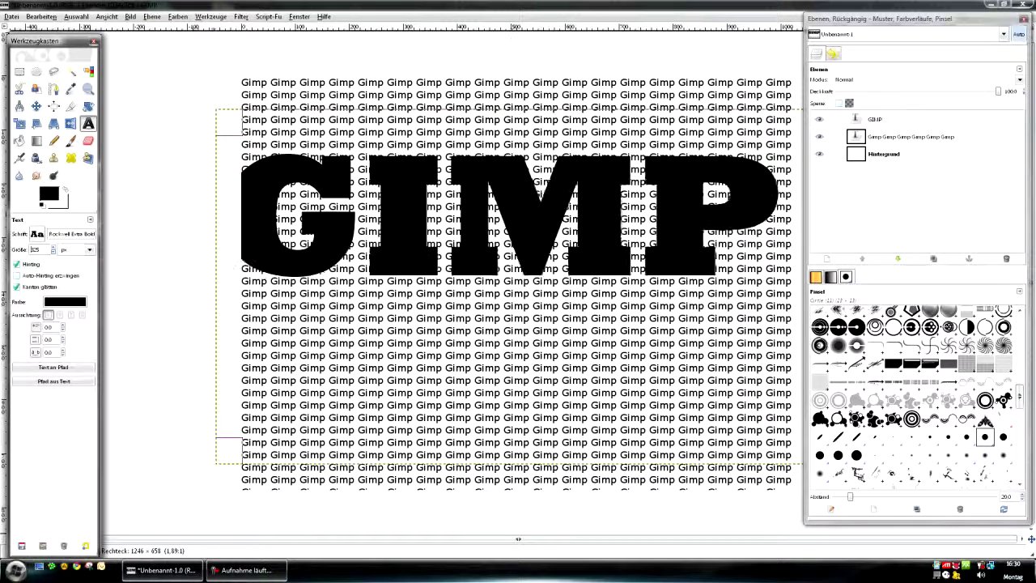
Widen the text box until the whole word GIMP, including the P, fits
key(Tab)
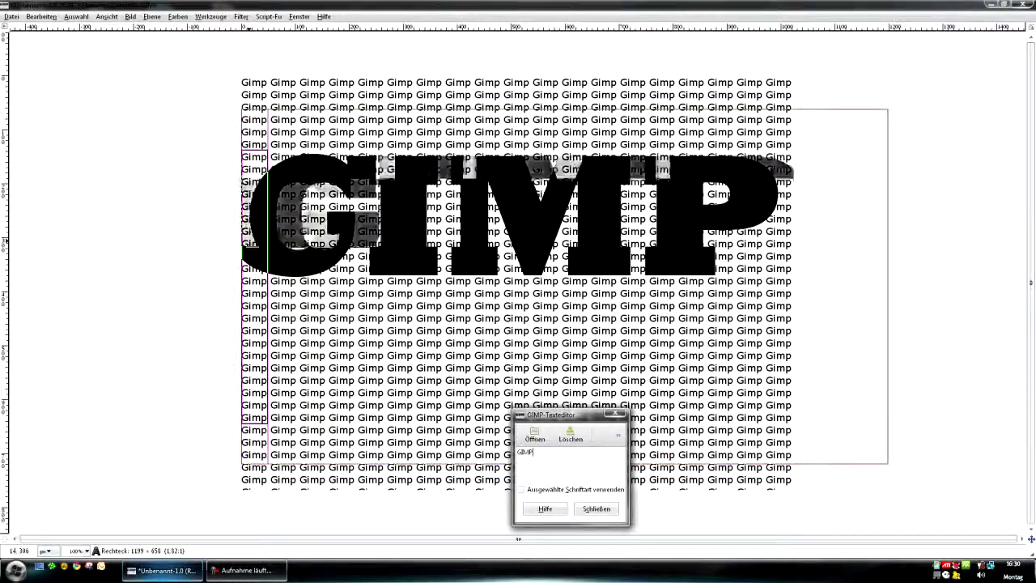
drag(240, 243, 254, 243)
drag(248, 241, 240, 241)
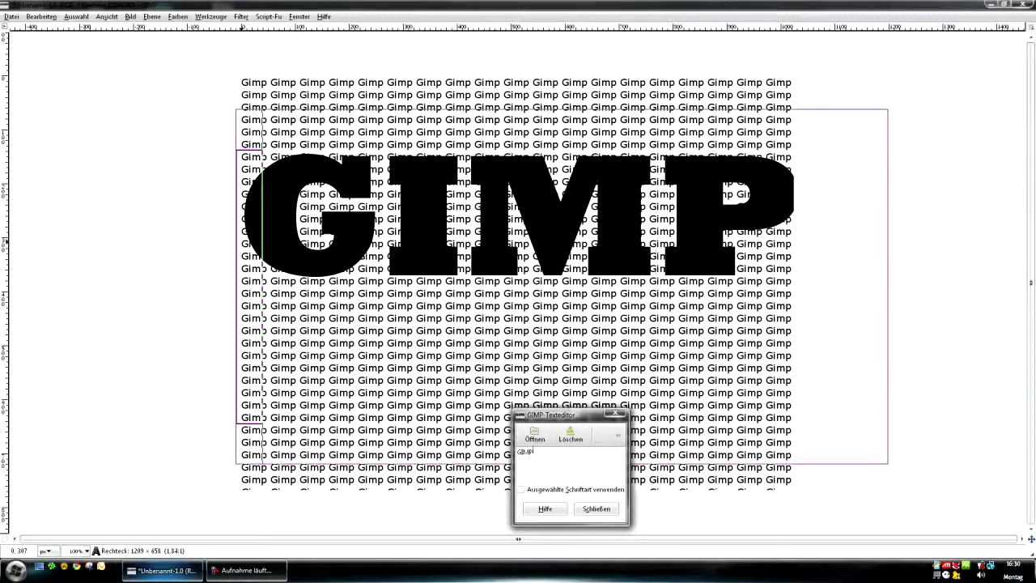
click(596, 509)
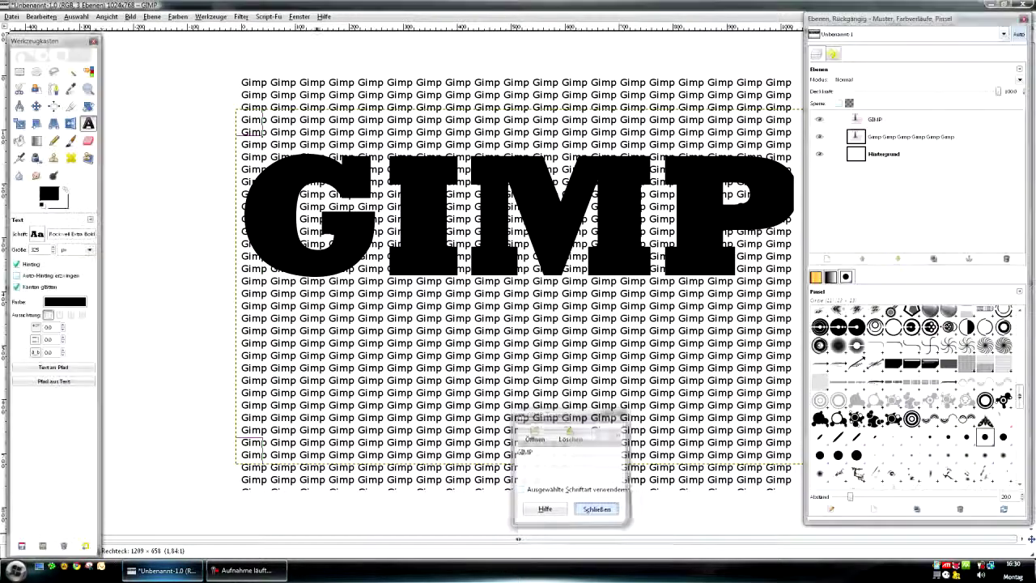
scroll(37, 249, down, 2)
scroll(36, 249, down, 3)
scroll(36, 249, down, 1)
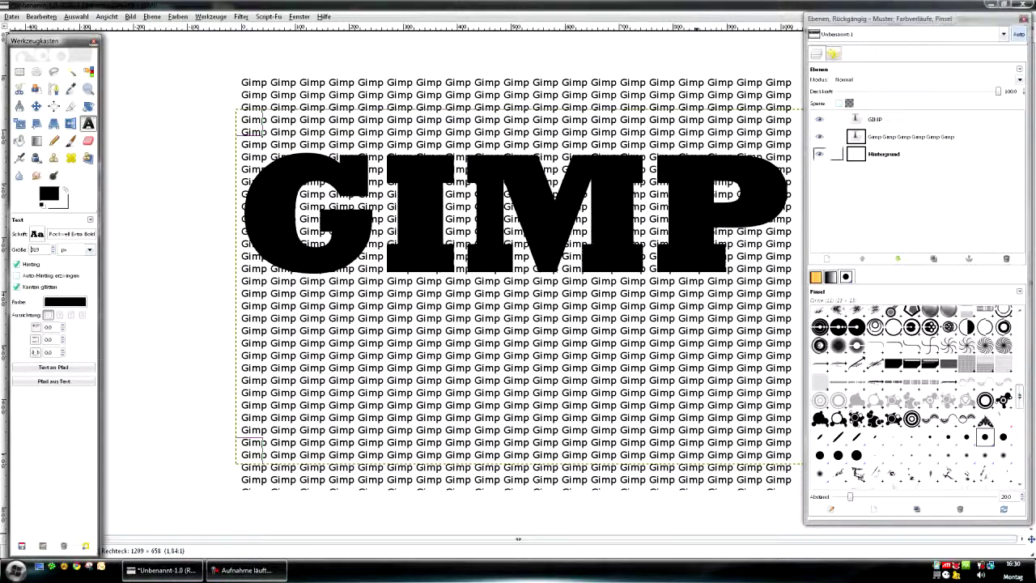
click(837, 137)
Set the repeated Gimp pattern text to Rockwell Extra Bold at size 9
key(Tab)
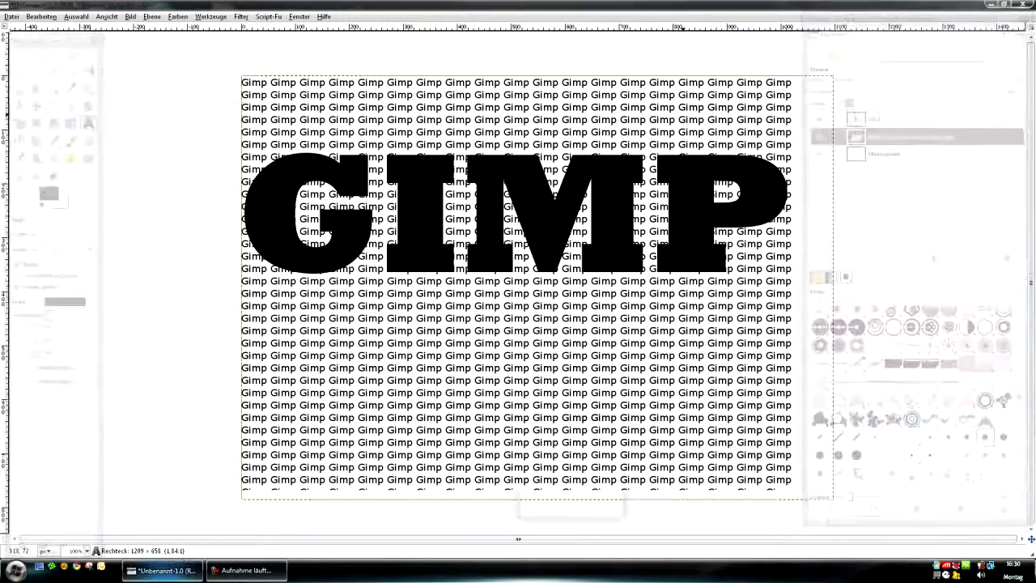
click(682, 116)
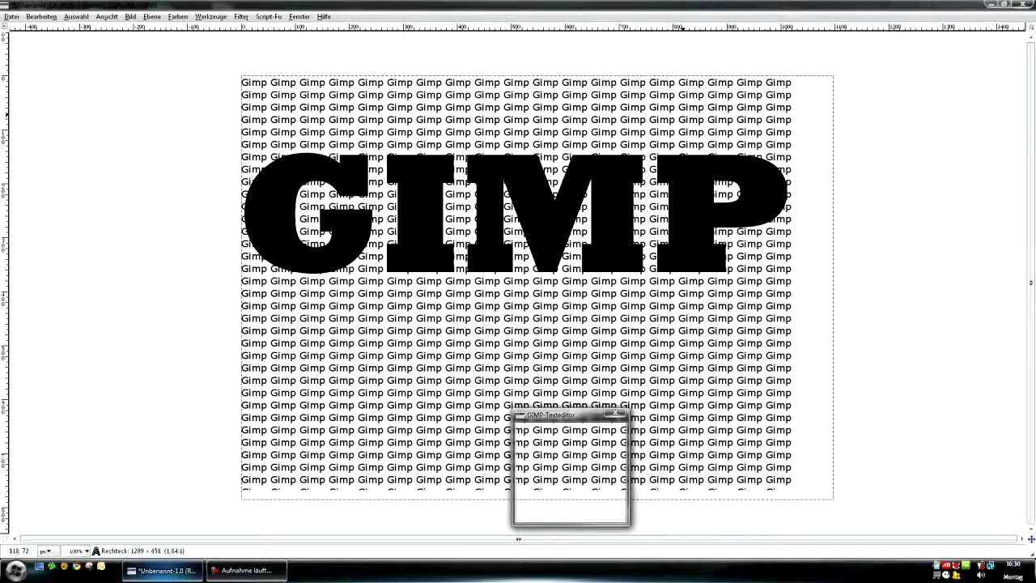
key(Tab)
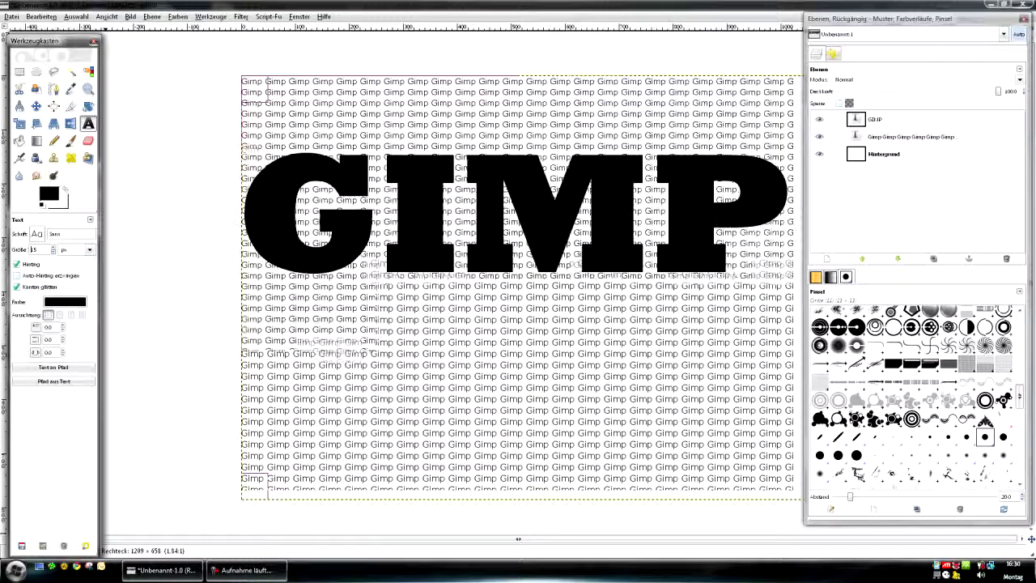
key(Down)
key(Down)
key(Down)
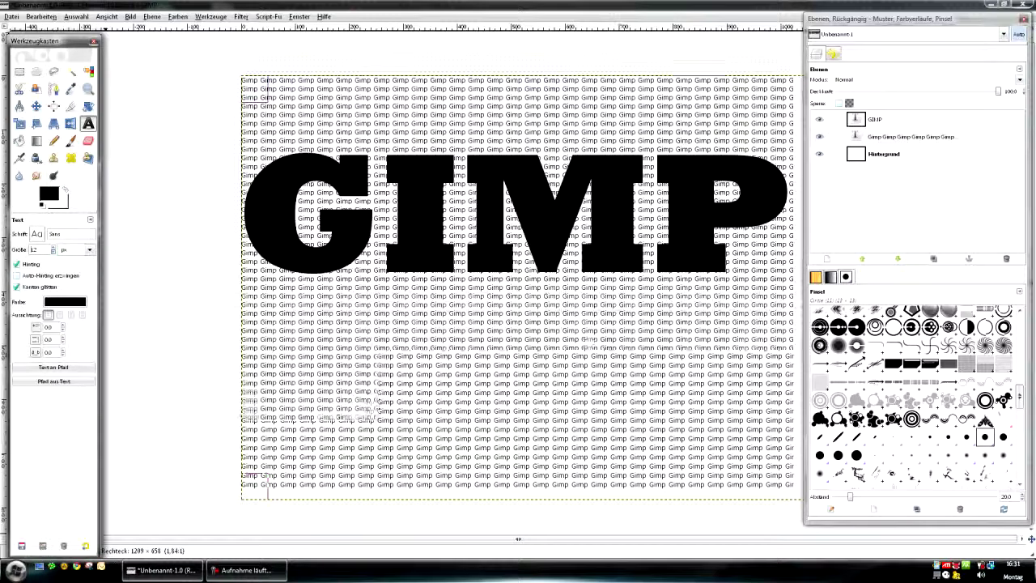
key(Down)
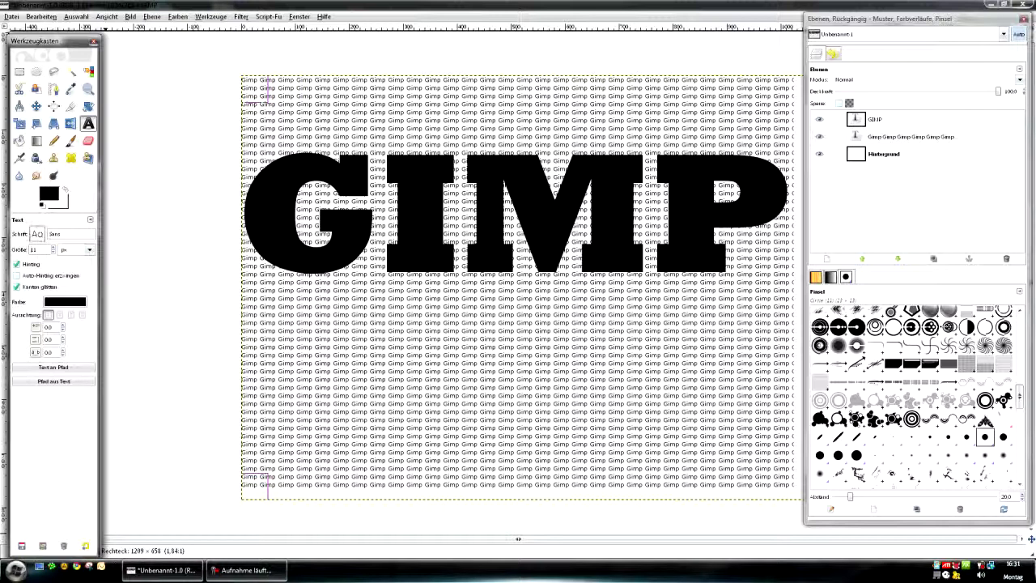
click(37, 234)
scroll(77, 308, up, 3)
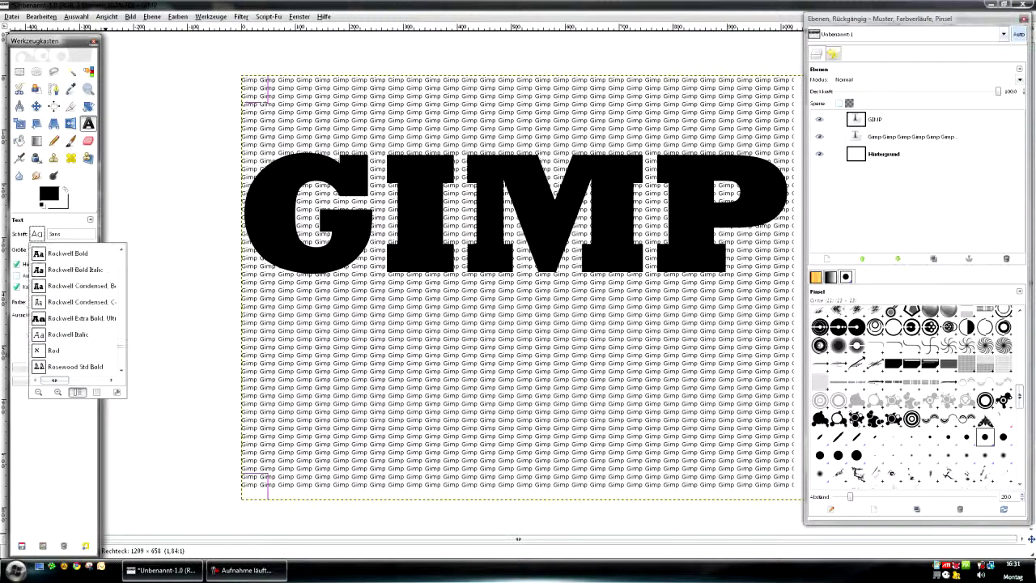
click(77, 318)
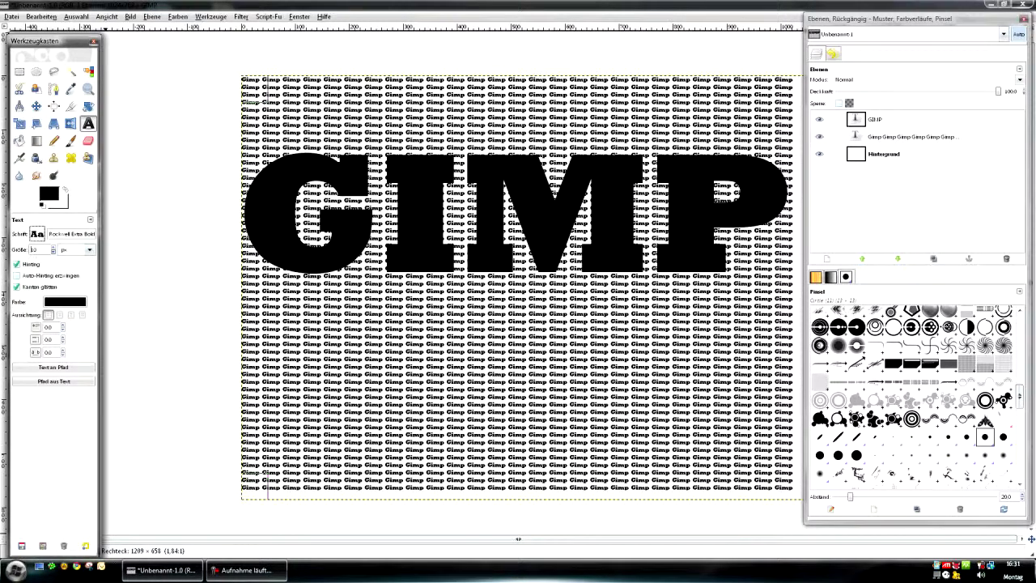
key(Down)
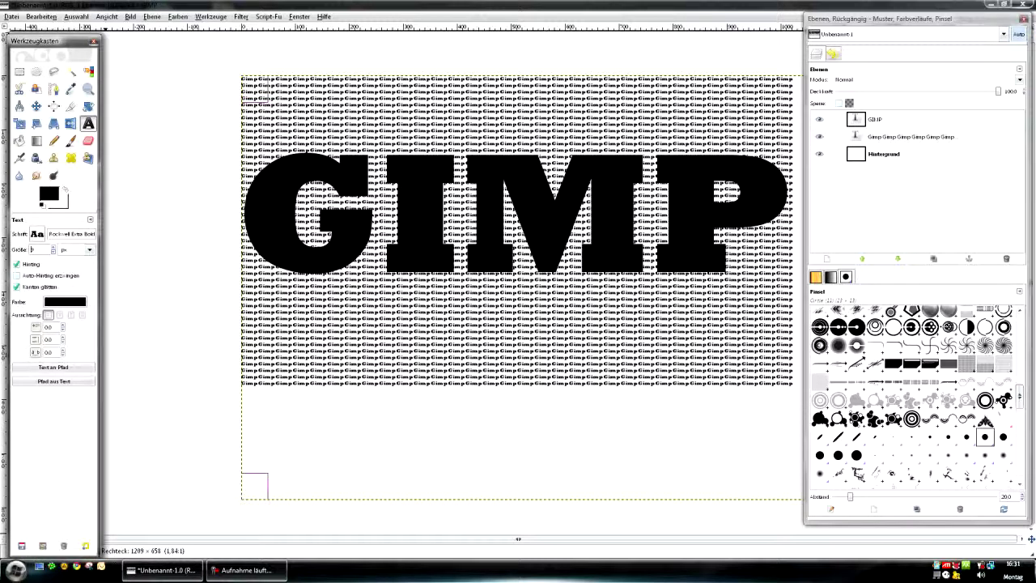
Use Auswahl aus Alphakanal on the big GIMP text layer to select its letter shapes
click(811, 117)
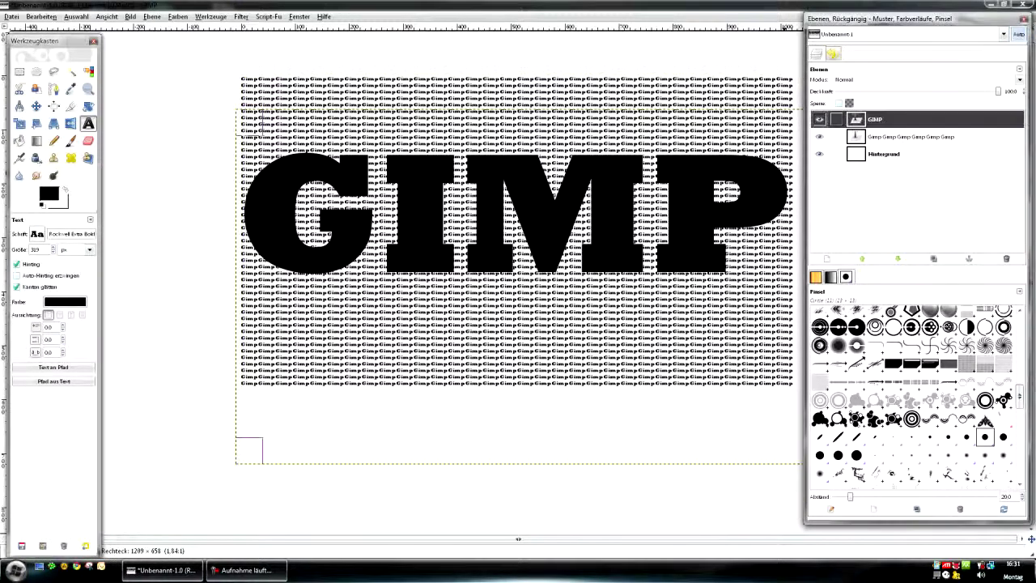
right_click(864, 119)
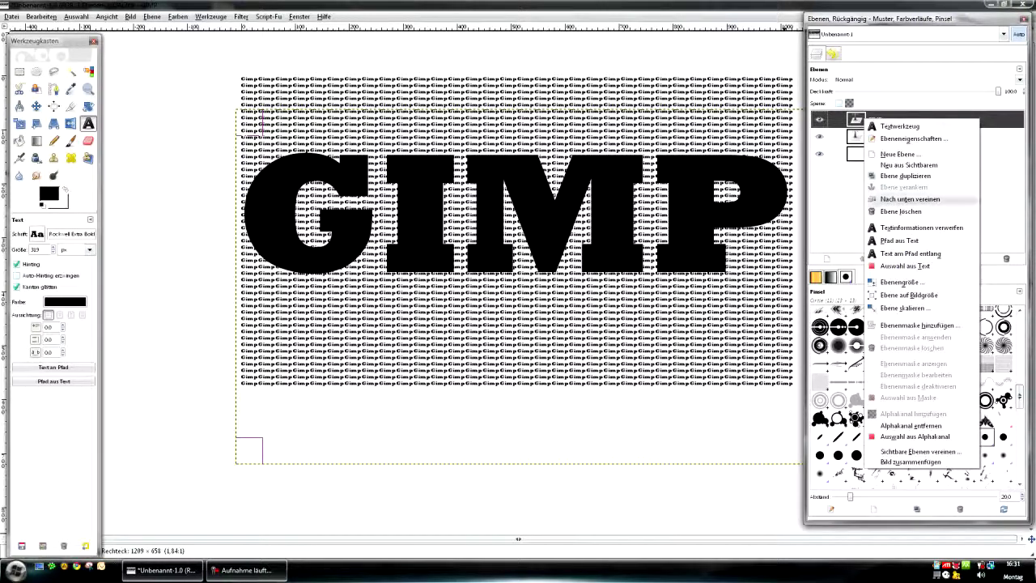
click(915, 436)
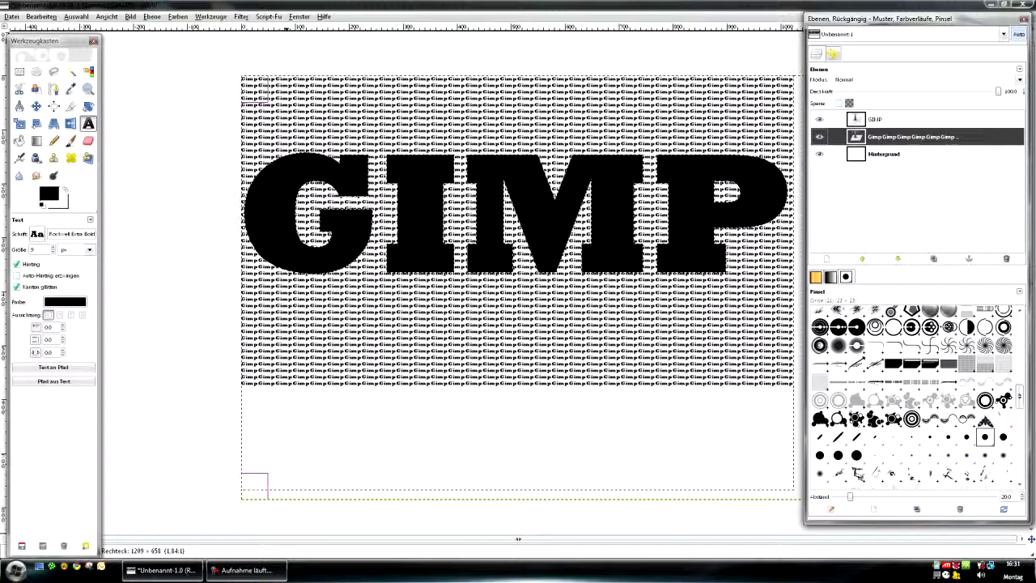
Invert the selection, delete the pattern outside the letters, then choose Nichts auswählen
click(77, 16)
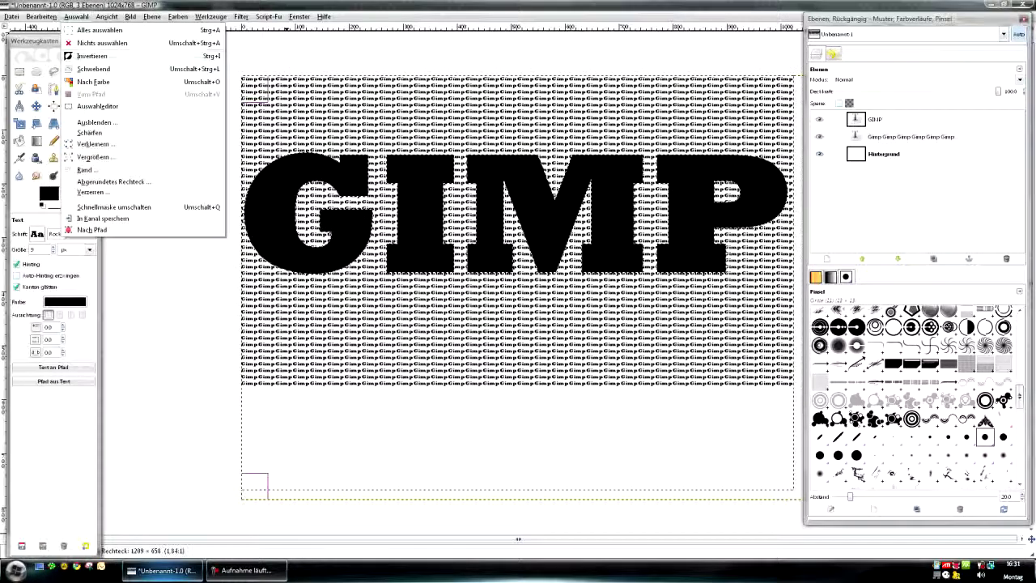
click(92, 56)
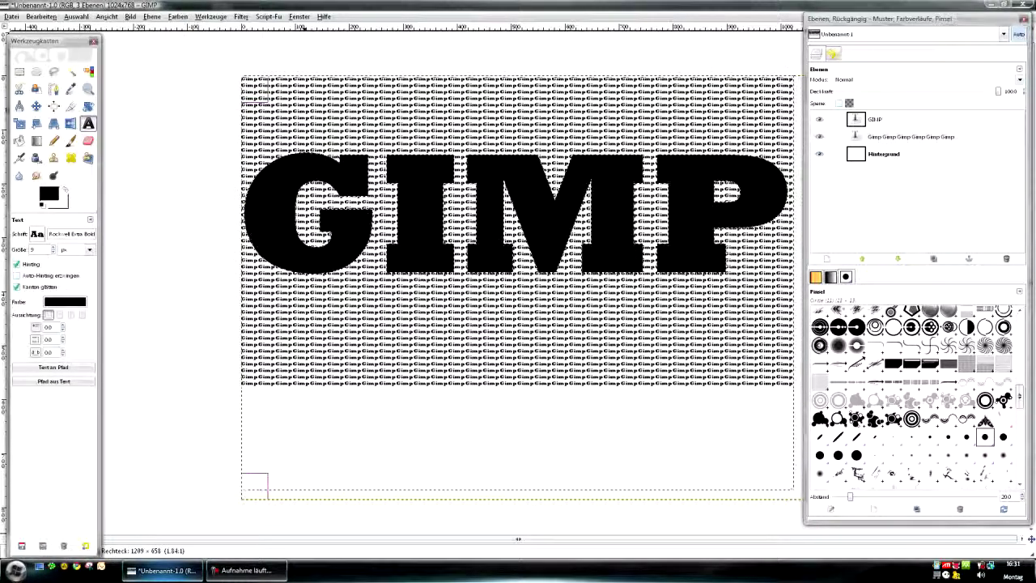
key(Delete)
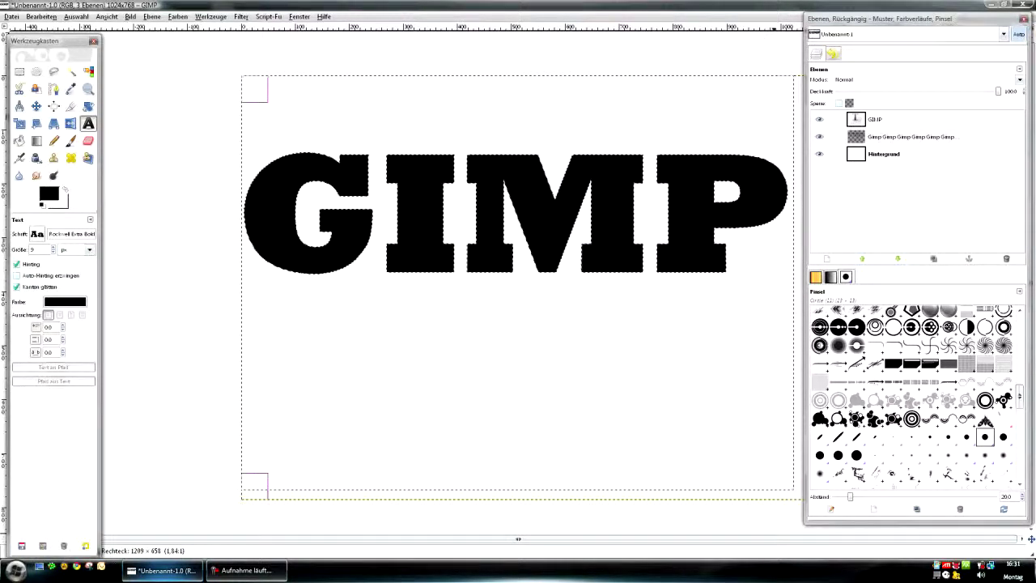
click(76, 17)
click(101, 43)
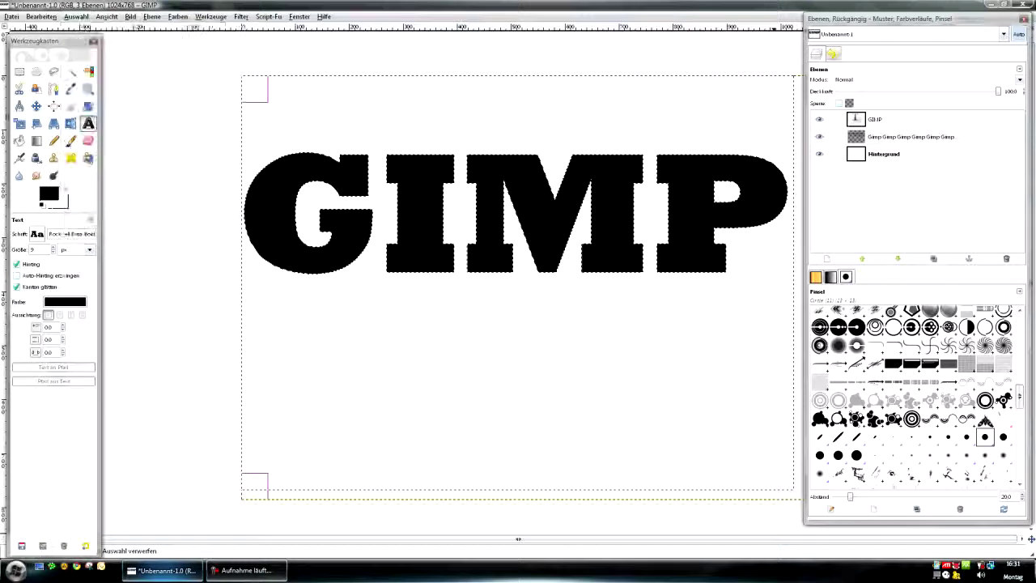
click(415, 247)
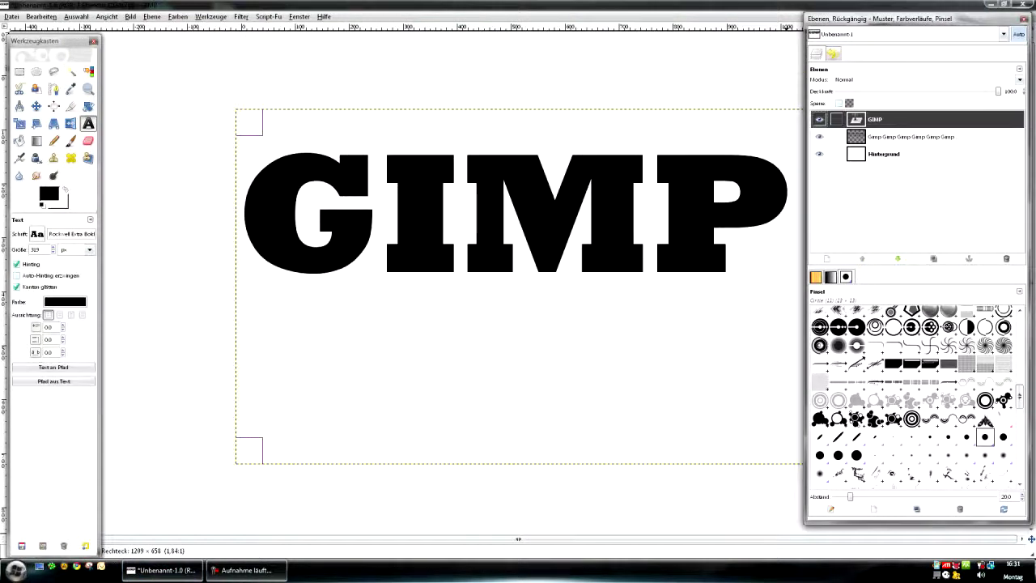
Delete the solid GIMP text layer, cancelling the text-edit prompt on the pattern layer
click(1006, 258)
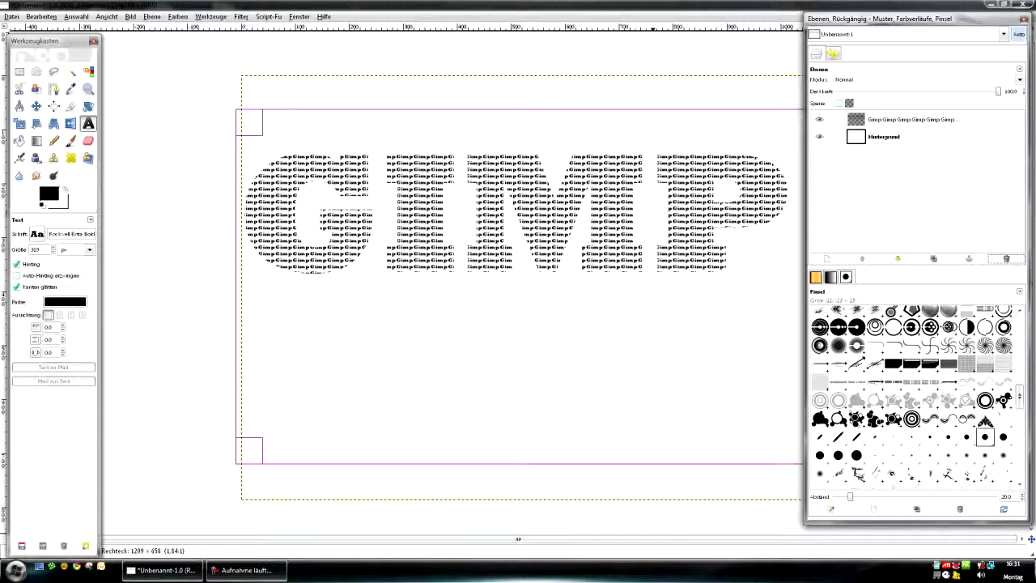
click(267, 153)
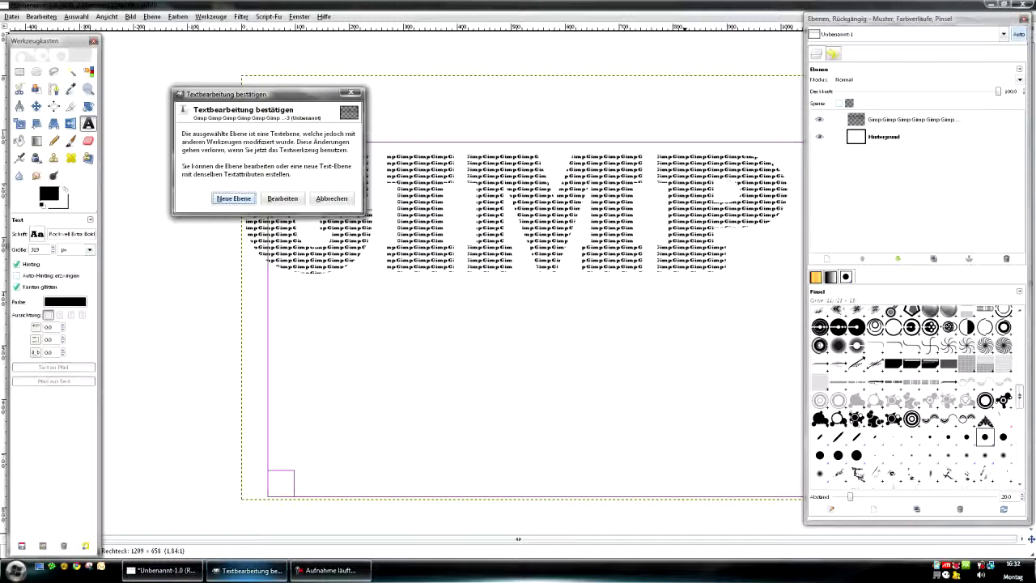
click(331, 198)
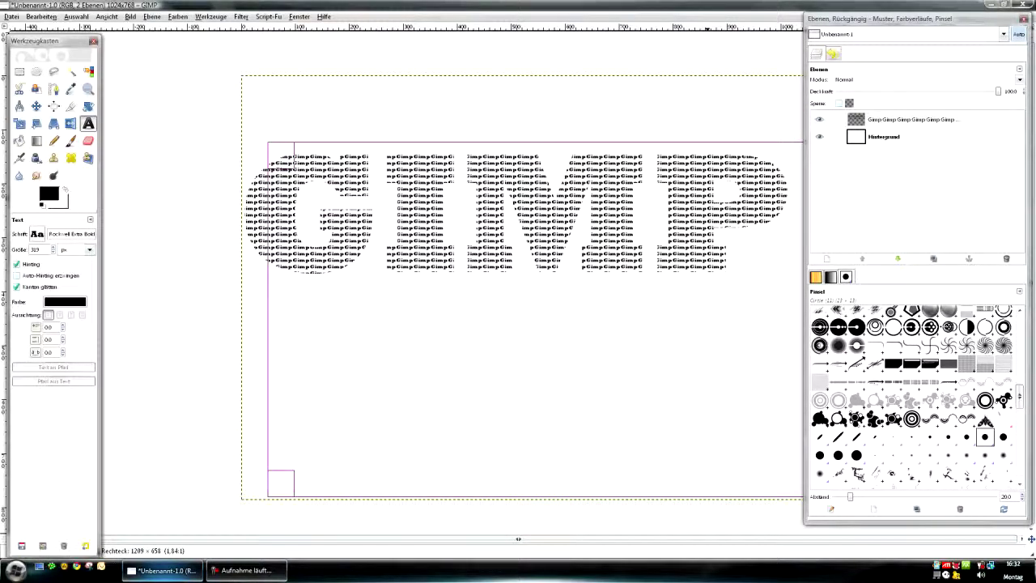
right_click(866, 119)
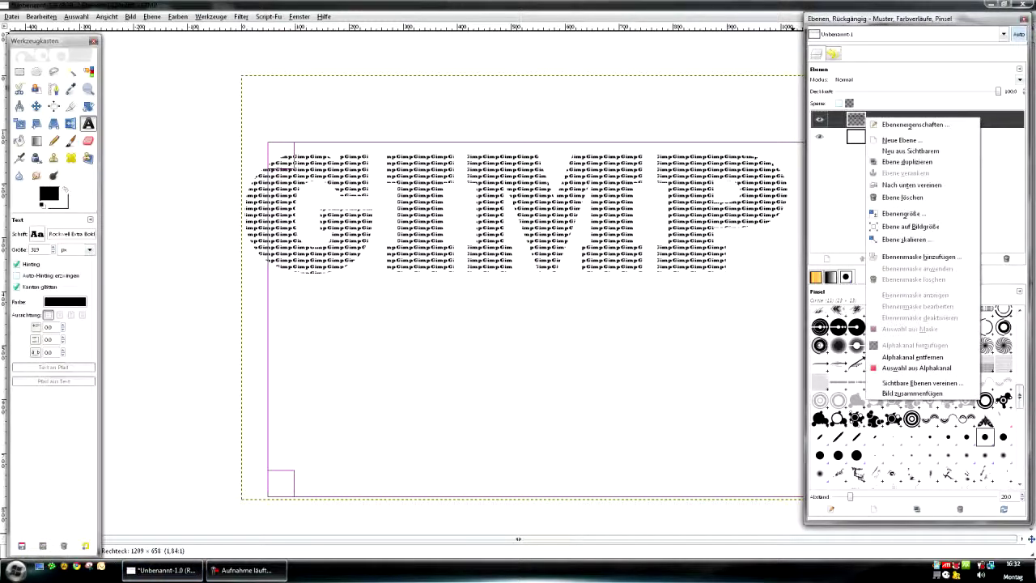
key(Escape)
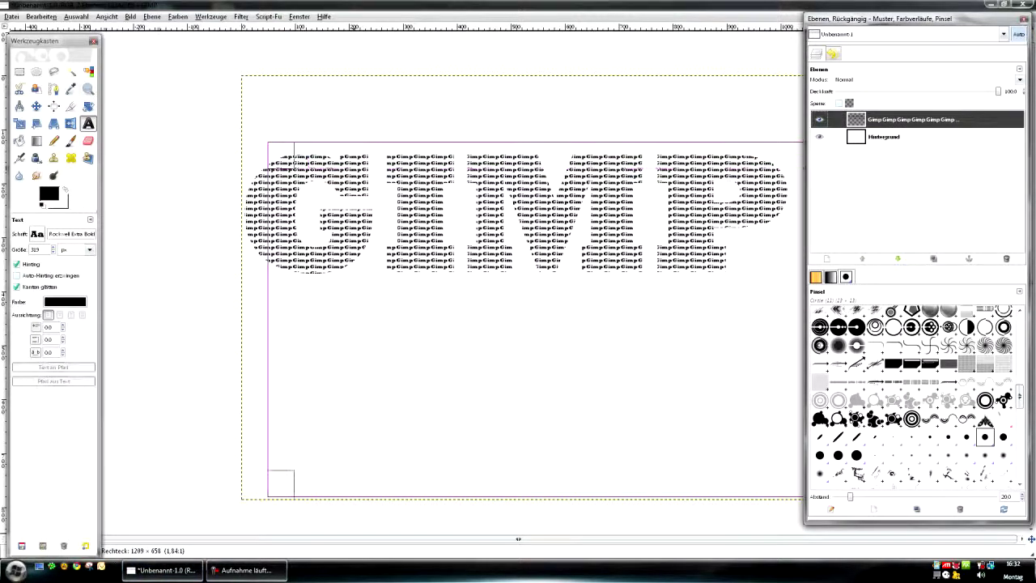
click(36, 106)
Undo the accidental background move and drag the pattern layer down and right
drag(516, 282, 524, 288)
click(41, 16)
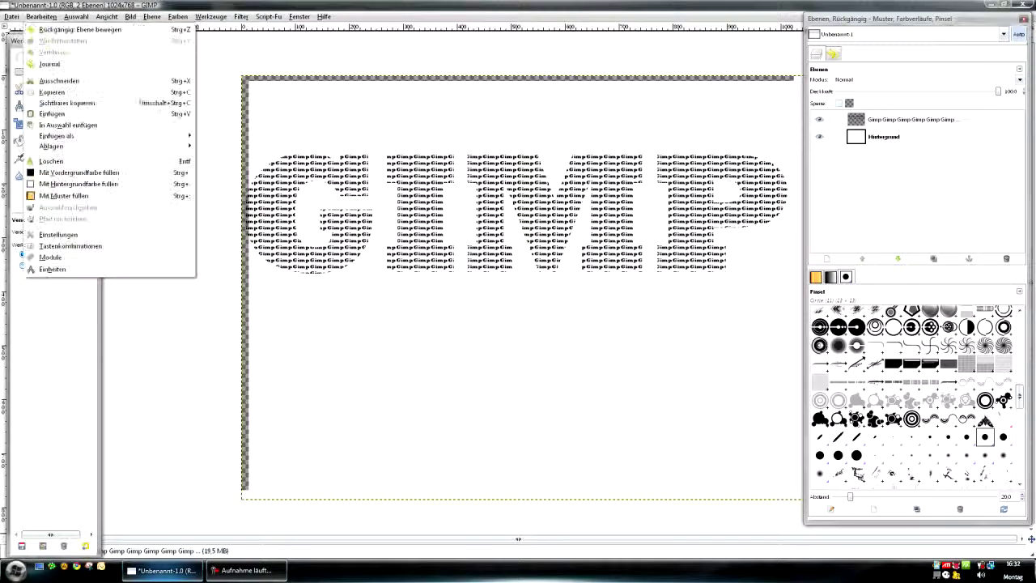
mouse_move(536, 287)
mouse_down()
mouse_move(592, 338)
mouse_move(545, 350)
mouse_up()
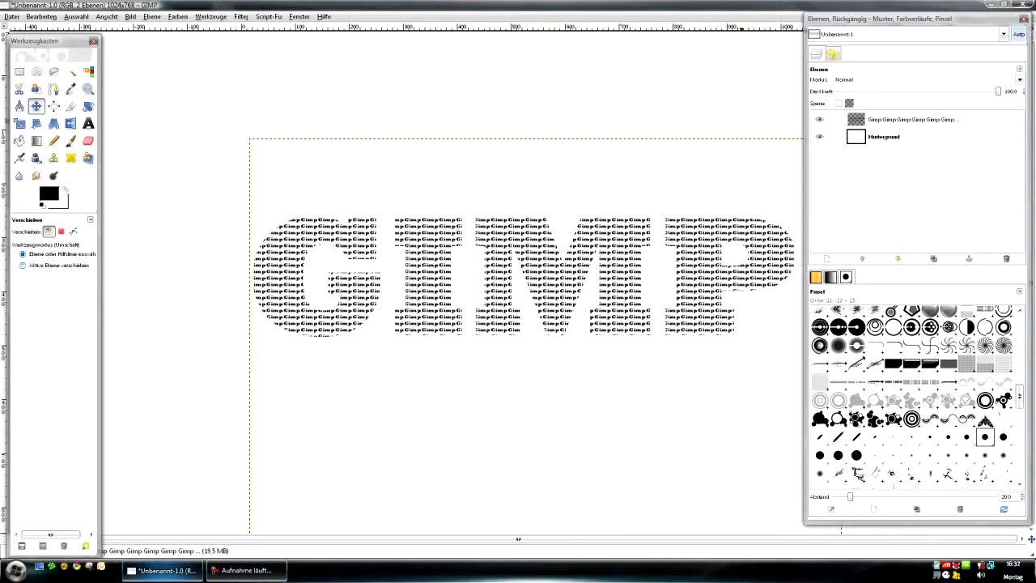
drag(890, 18, 915, 17)
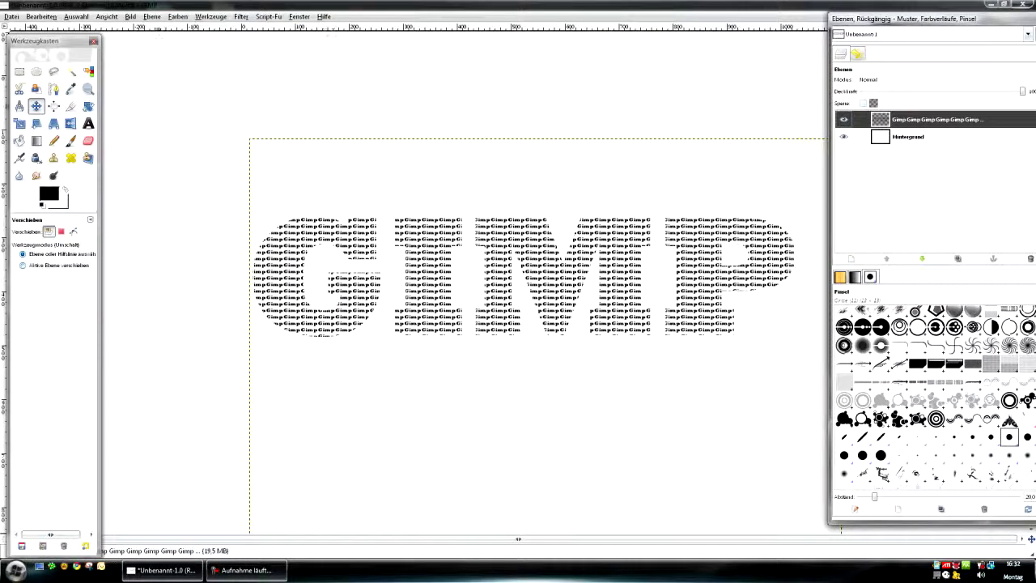